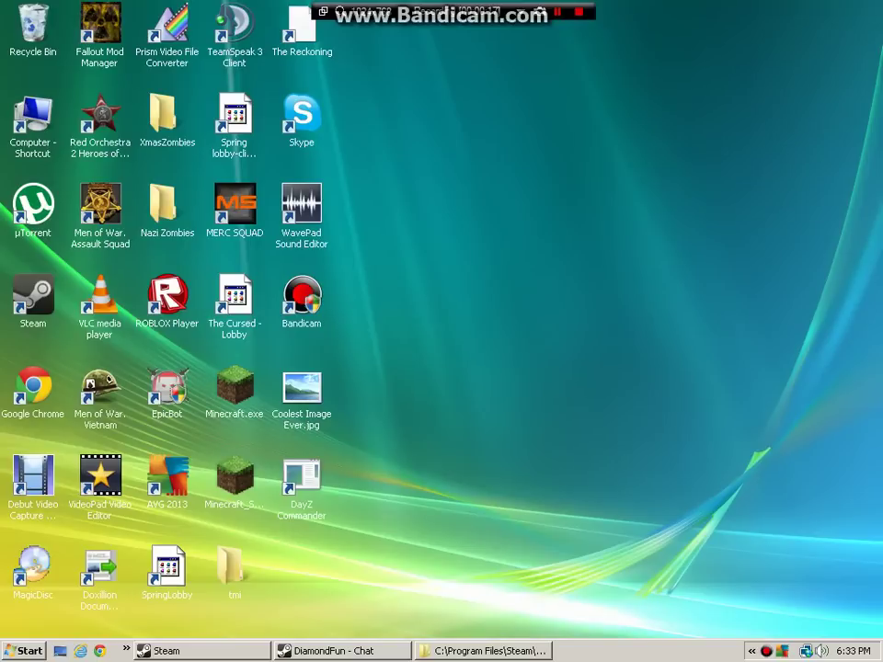
- Bring the sourcemods Explorer window back to the front and close it
key("alt+Tab")
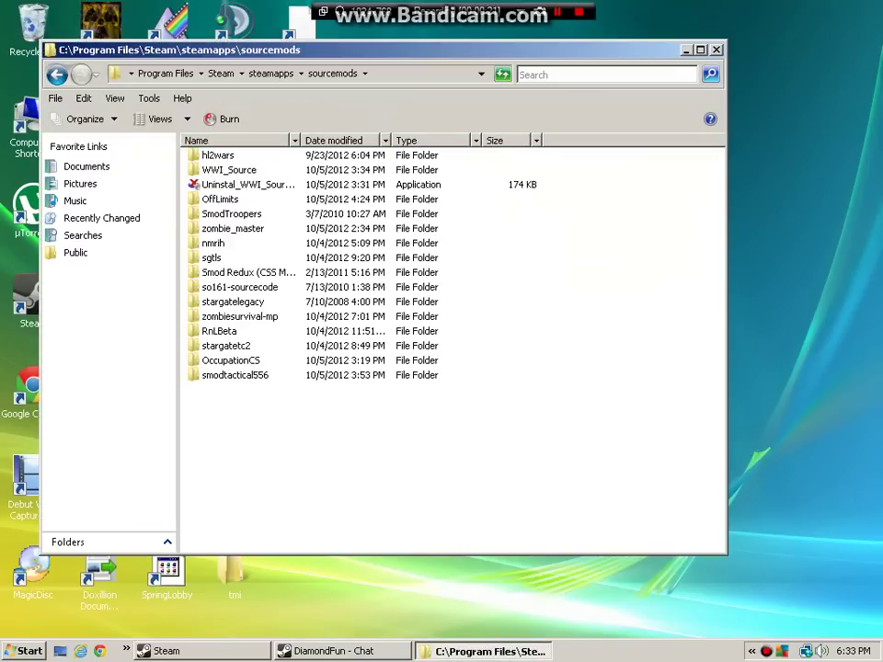
key("alt+F4")
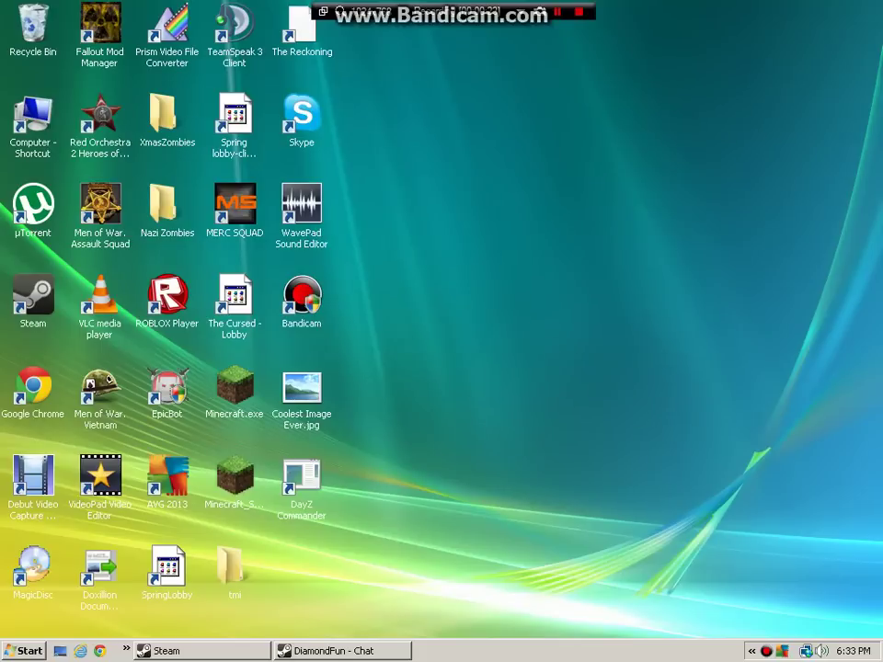
- Open Computer from the Start menu to browse the drives
key("super")
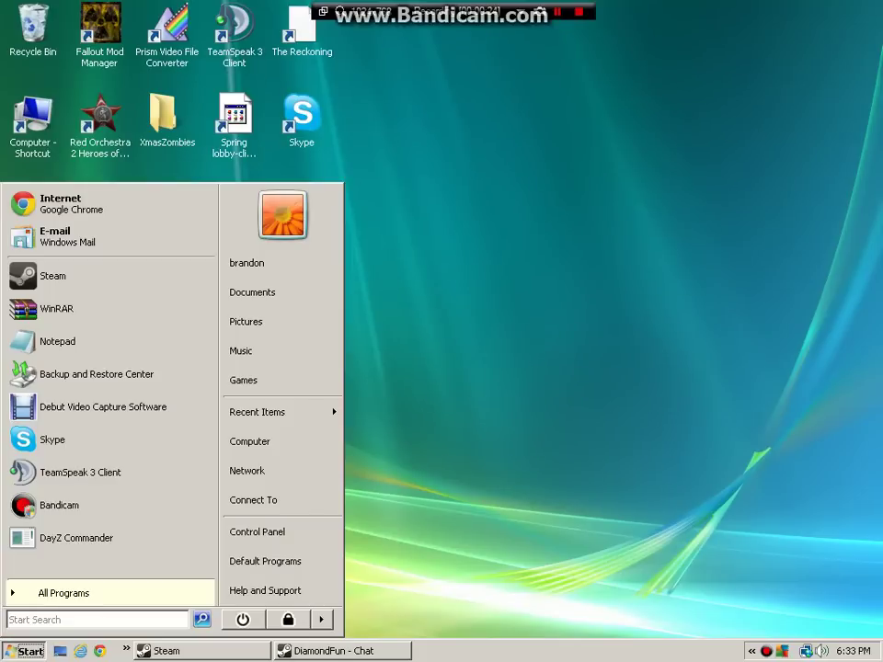
key("Up")
key("Up")
key("Up")
key("Right")
key("Up")
key("Return")
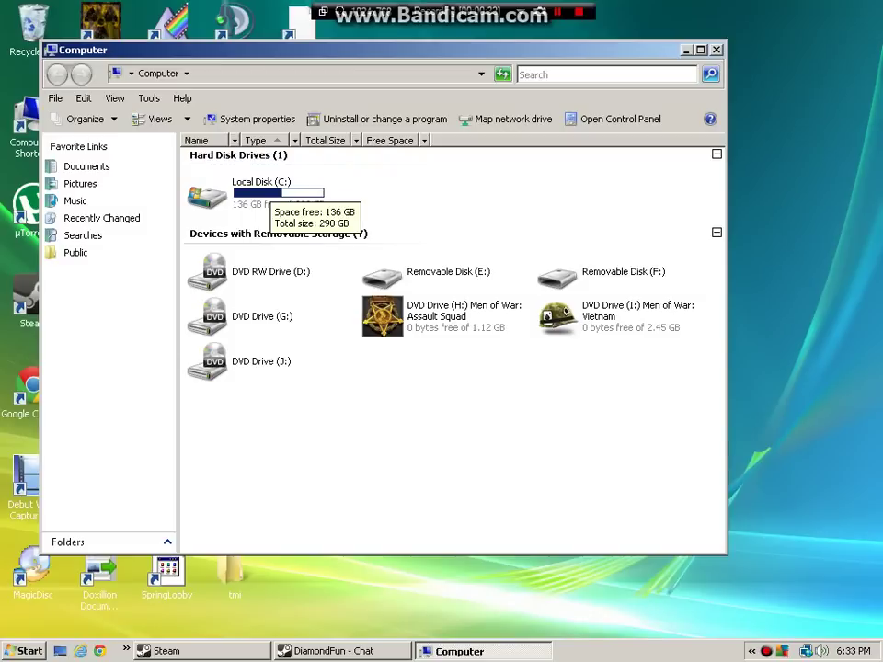
- Browse Local Disk (C:) > Program Files > Steam > steamapps > sourcemods
double_click(260, 189)
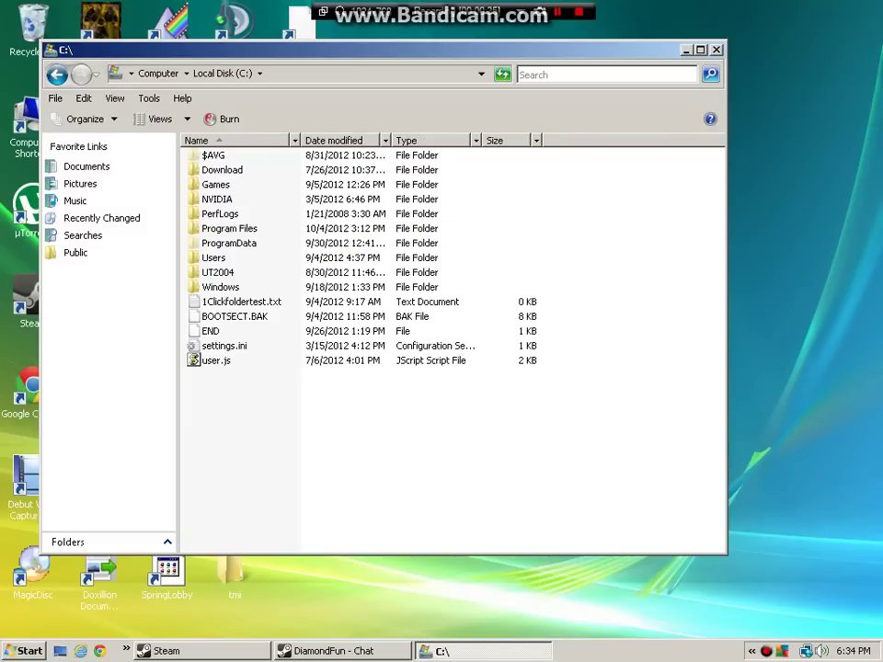
double_click(229, 228)
scroll(212, 354, "down", 1)
scroll(211, 354, "down", 2)
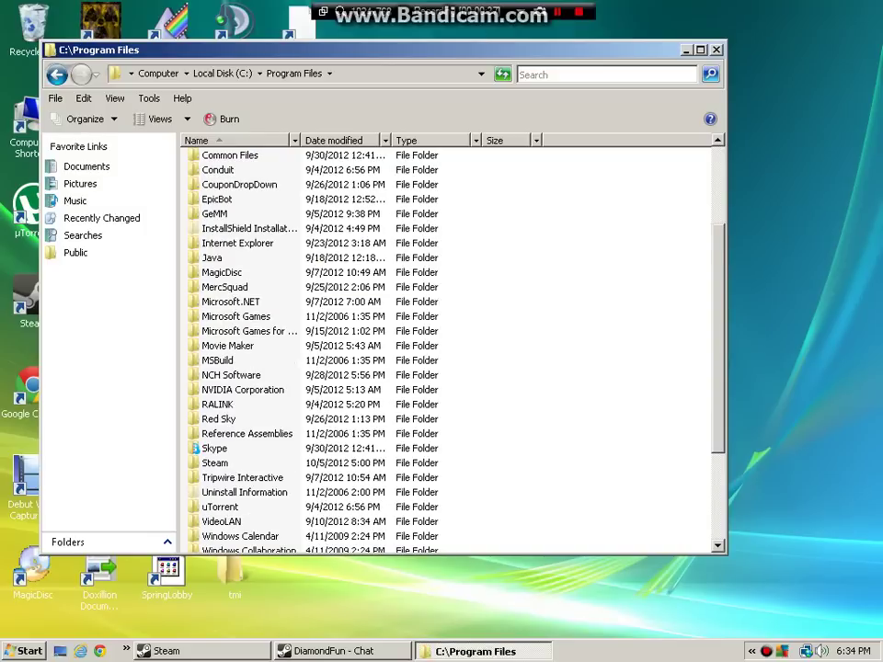
scroll(212, 354, "down", 1)
double_click(214, 418)
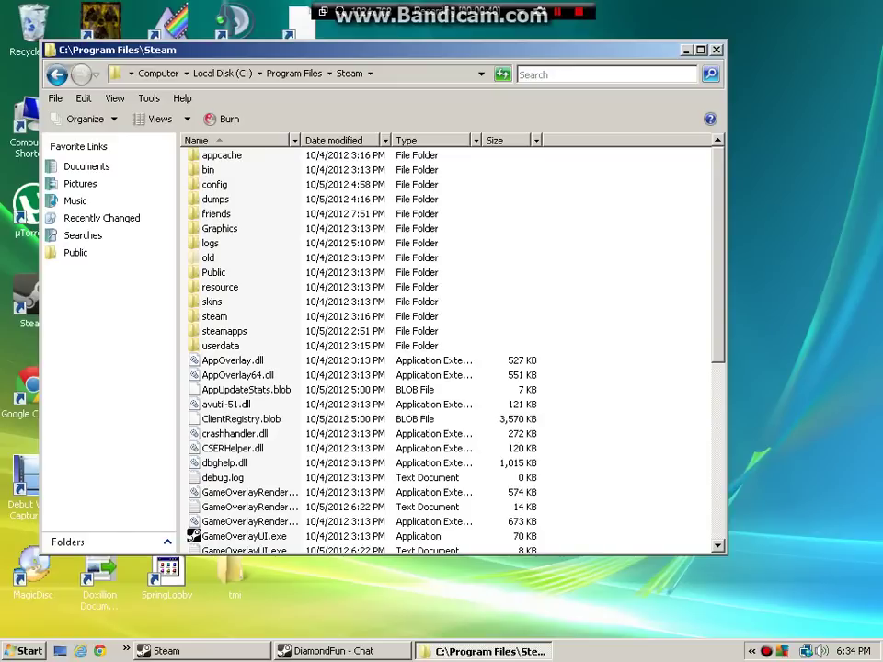
double_click(224, 331)
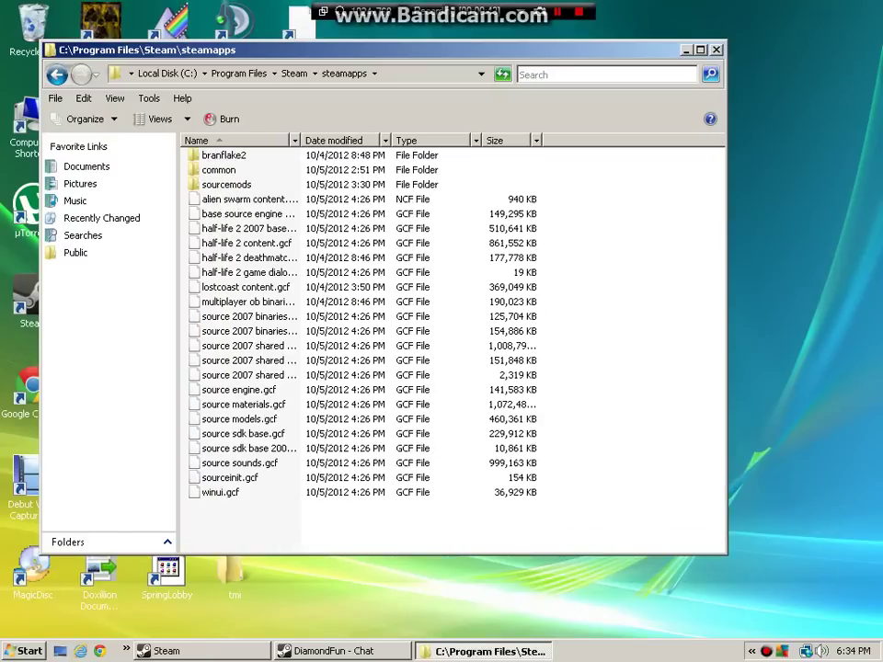
double_click(226, 184)
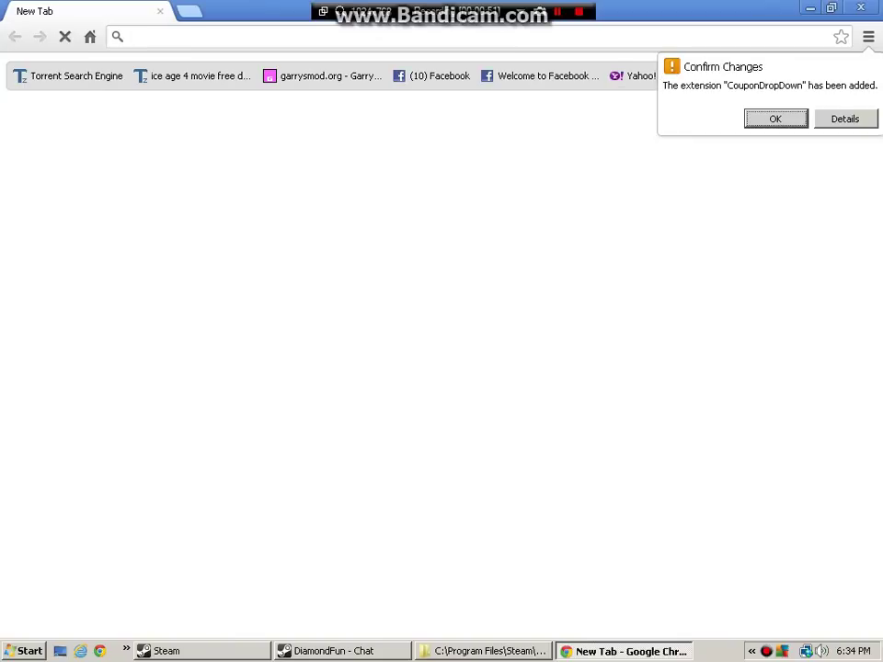
- Search Google for 'Moddb', close the empty tab, and open Chrome's Downloads page
type("M")
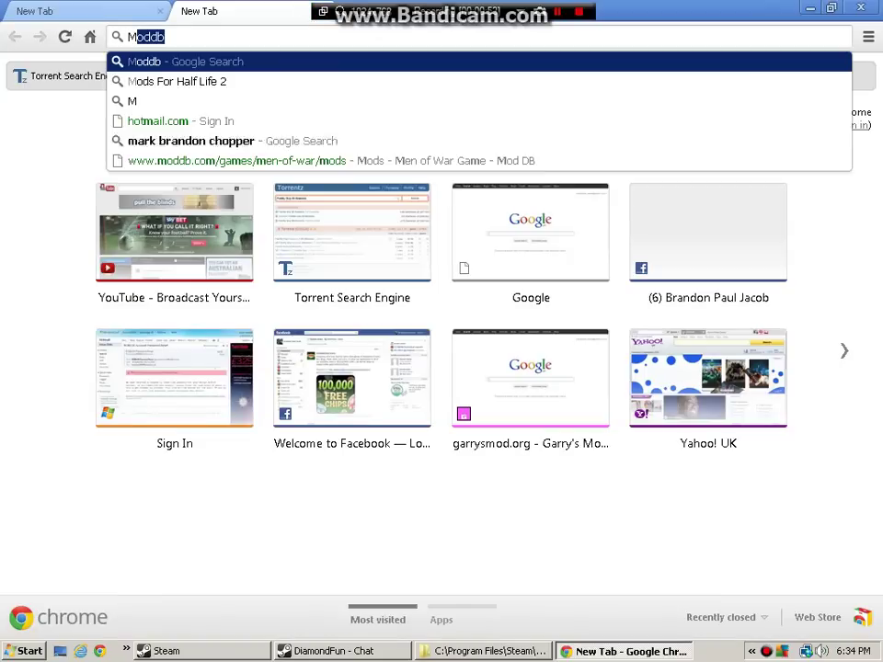
type("oddb")
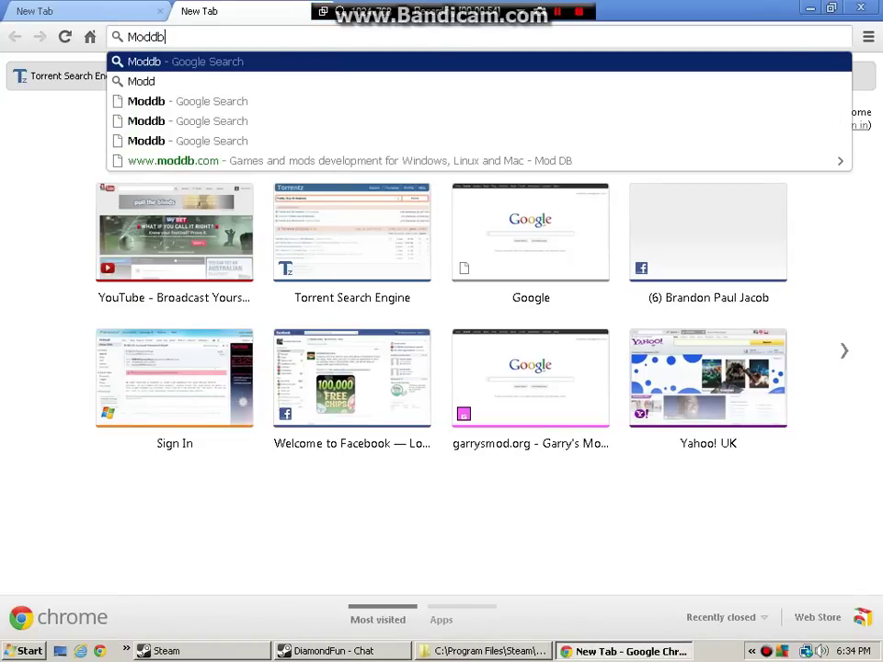
key("Return")
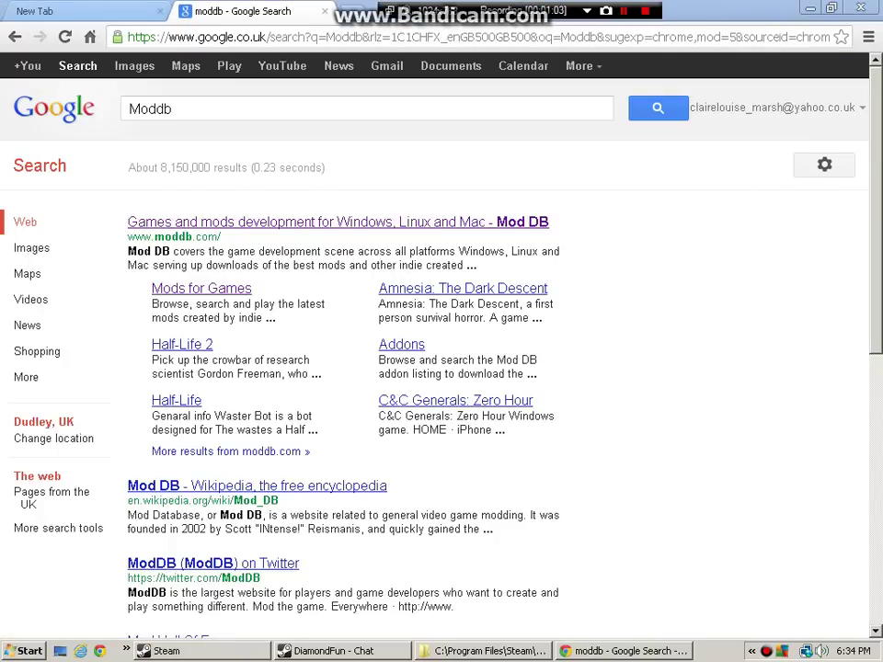
left_click(160, 11)
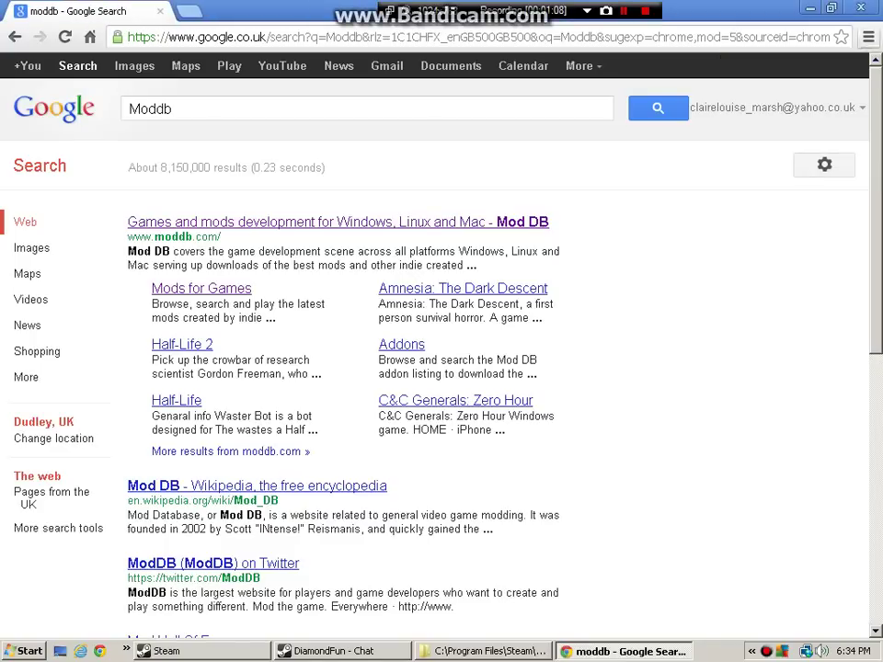
left_click(867, 37)
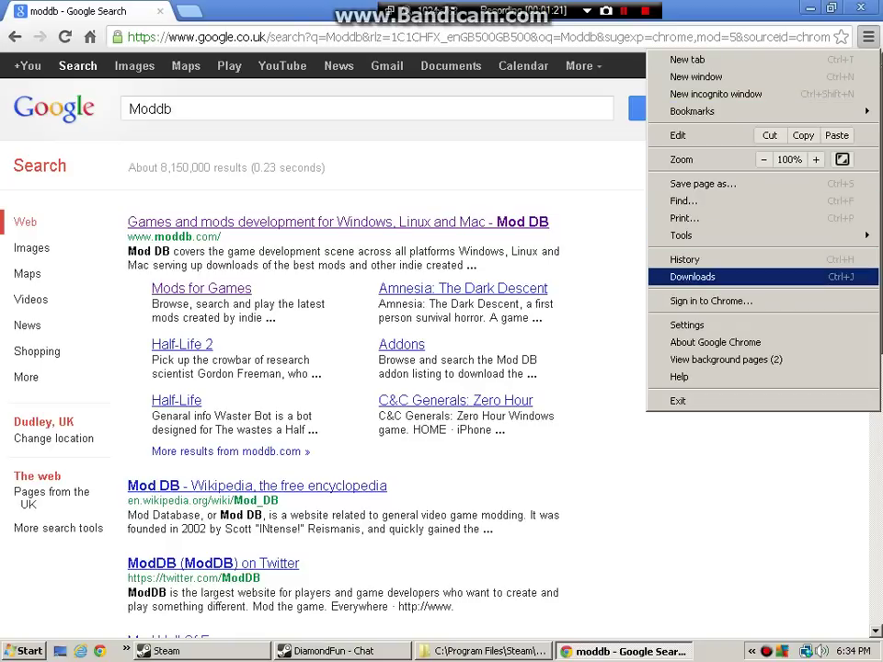
left_click(694, 277)
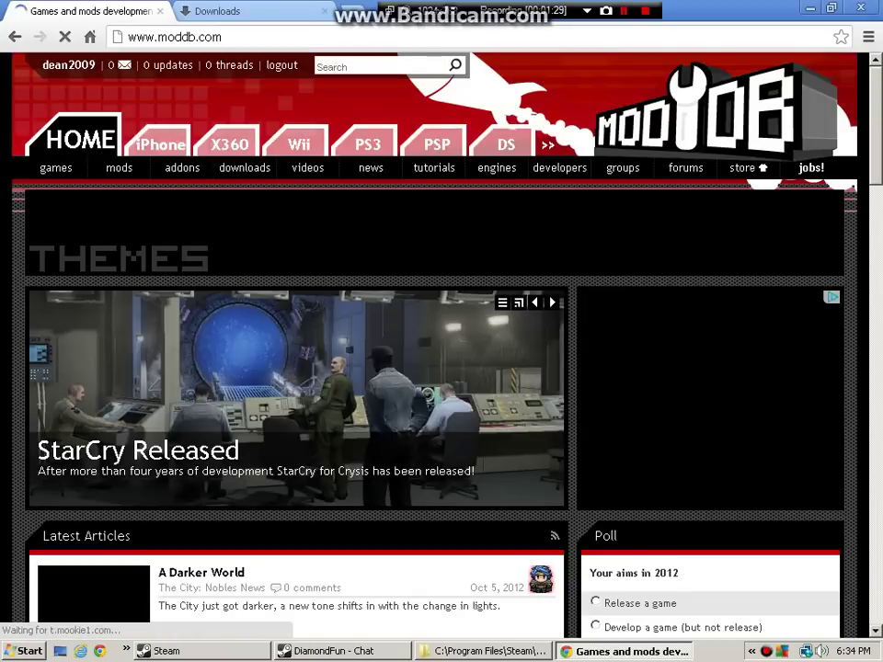
- Search ModDB for 'Half Life 2'
key("Page_Down")
key("Page_Down")
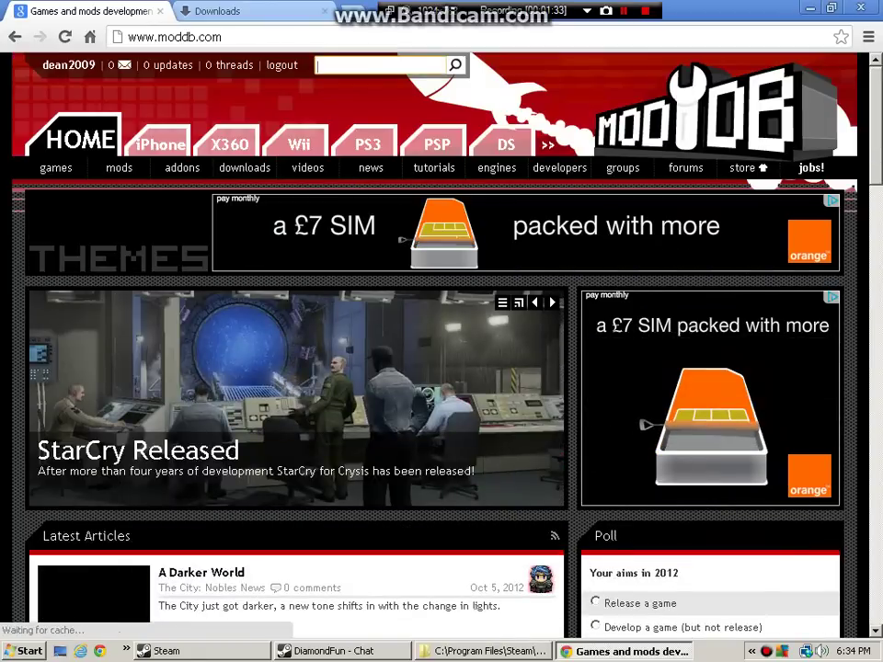
type("Half L")
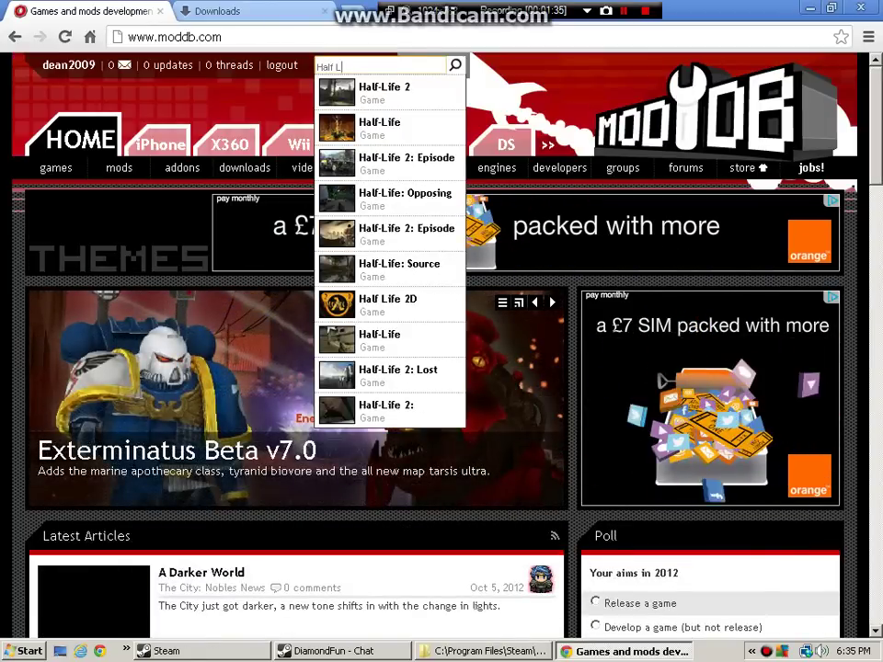
type("ife 2")
key("Return")
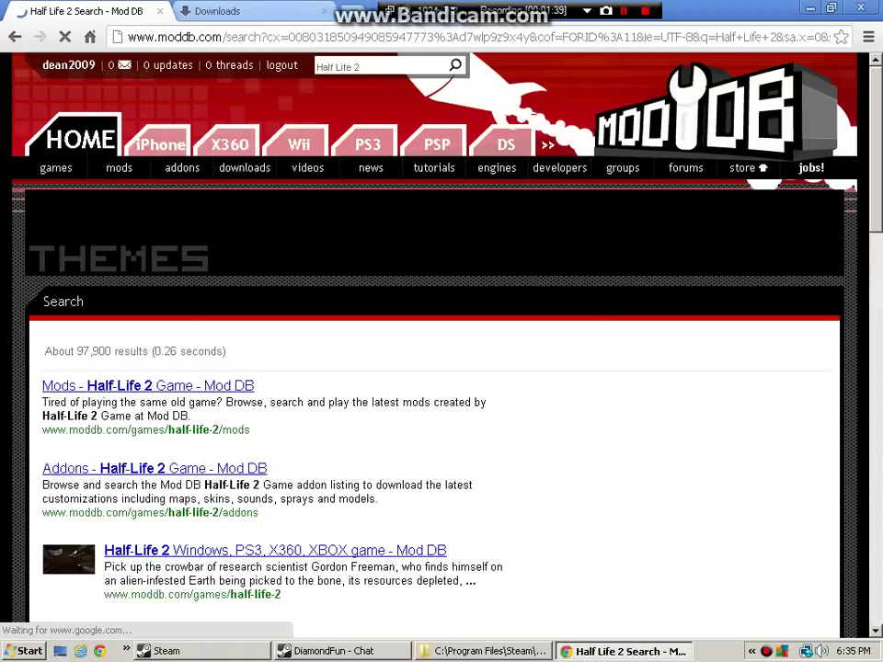
- Open the 'Mods - Half-Life 2 Game' listing and select its web address
scroll(441, 368, "down", 2)
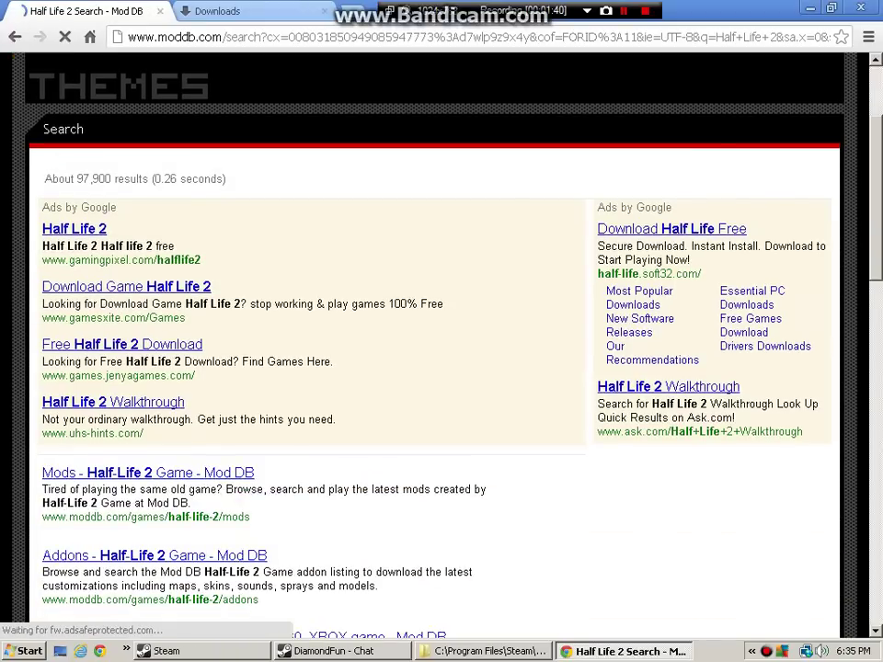
left_click(147, 471)
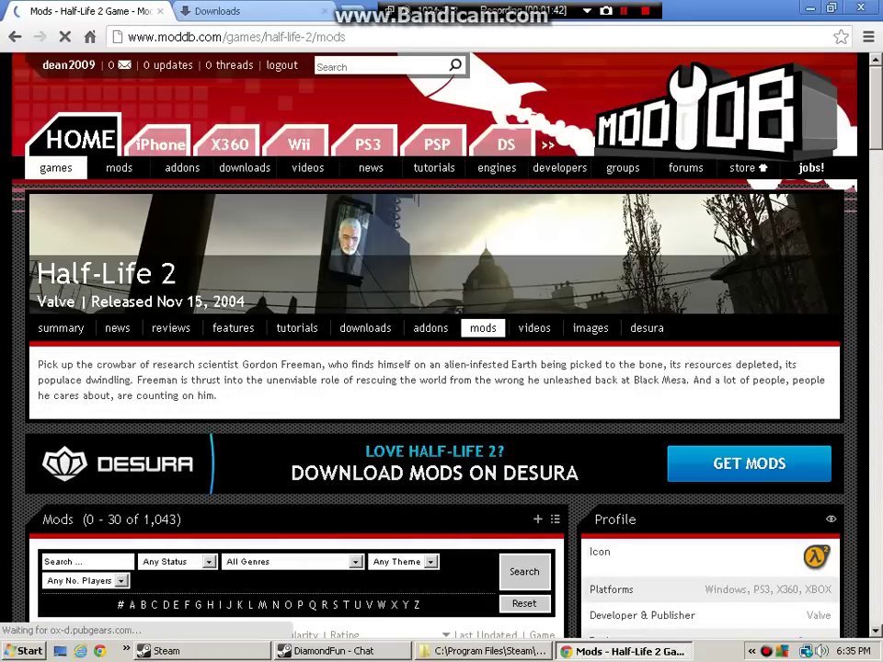
left_click(366, 37)
right_click(367, 39)
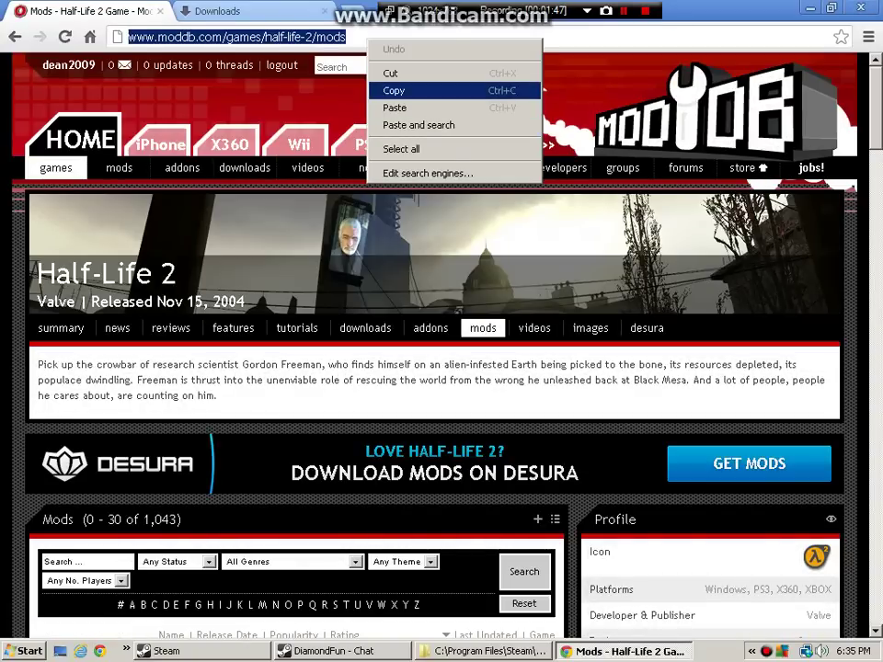
- Copy the Half-Life 2 mods page address and go to page 2 of the list
left_click(393, 90)
scroll(432, 312, "down", 3)
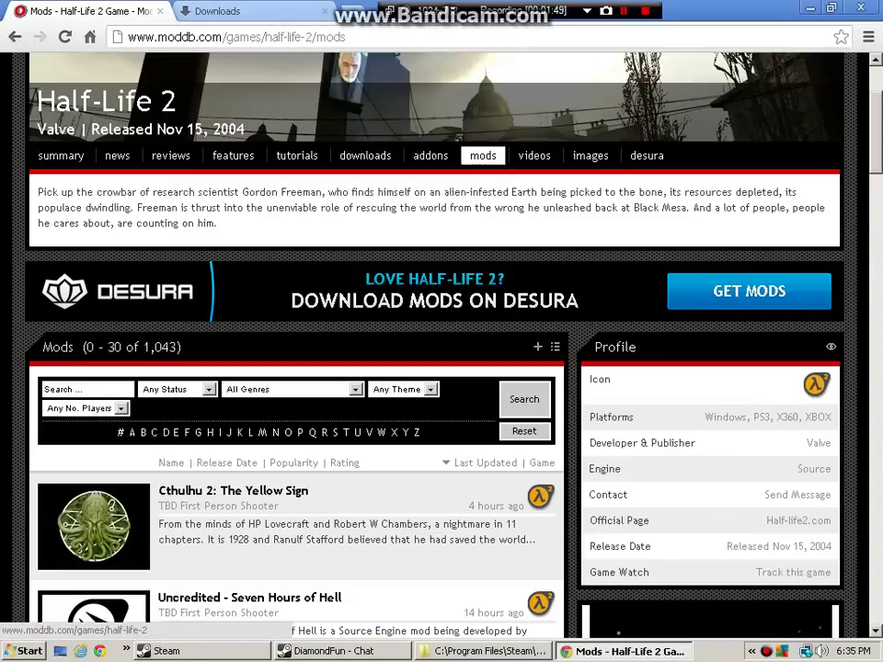
scroll(432, 313, "down", 3)
scroll(312, 276, "down", 2)
scroll(312, 276, "down", 1)
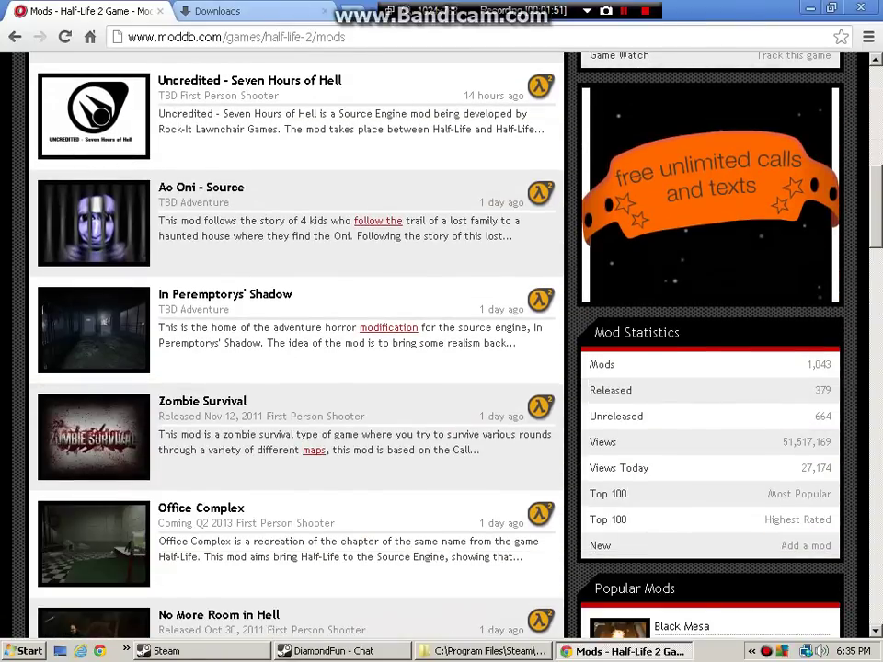
scroll(312, 275, "down", 1)
scroll(312, 275, "down", 1)
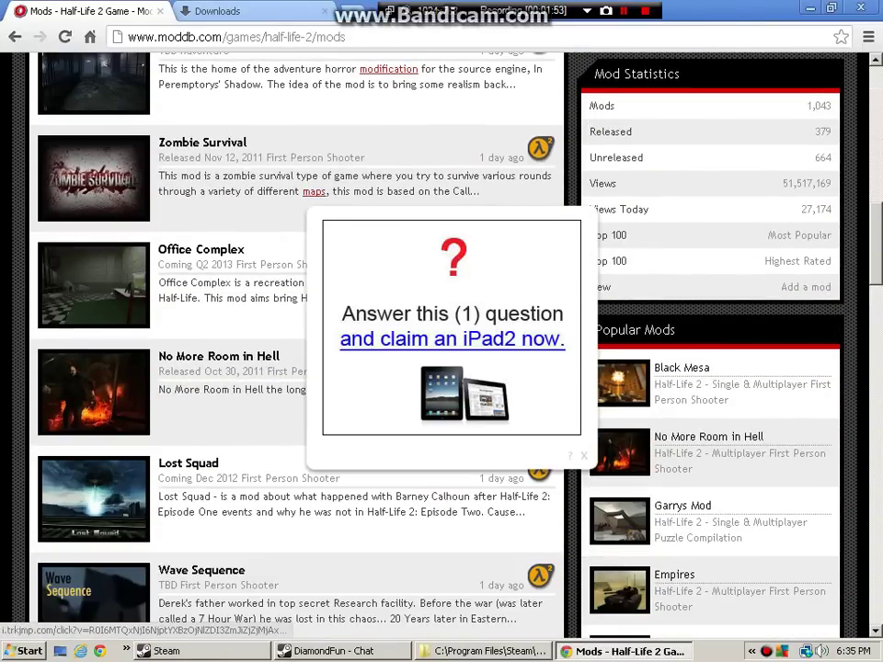
scroll(442, 349, "down", 5)
scroll(442, 350, "down", 6)
scroll(442, 349, "down", 5)
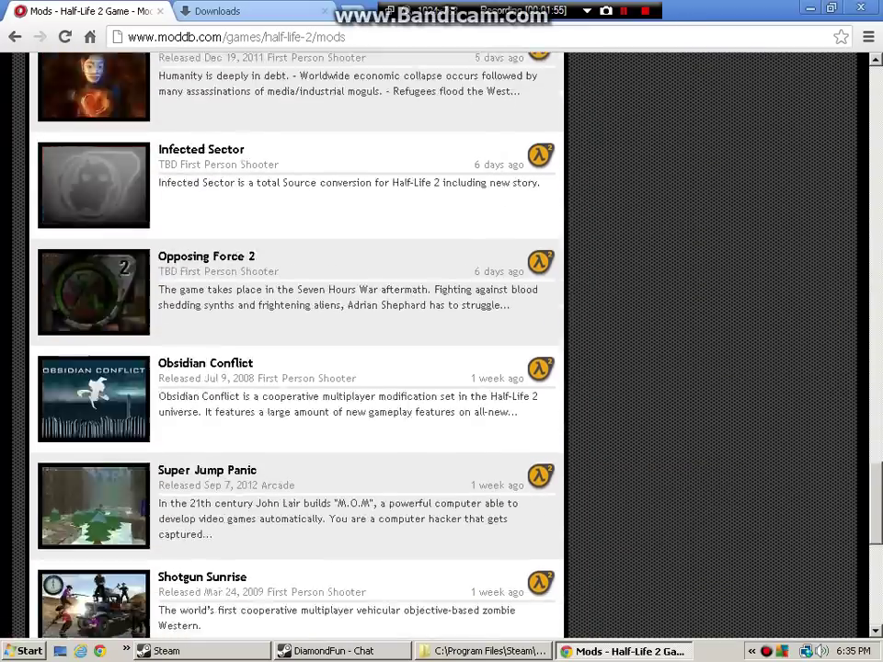
scroll(296, 340, "down", 6)
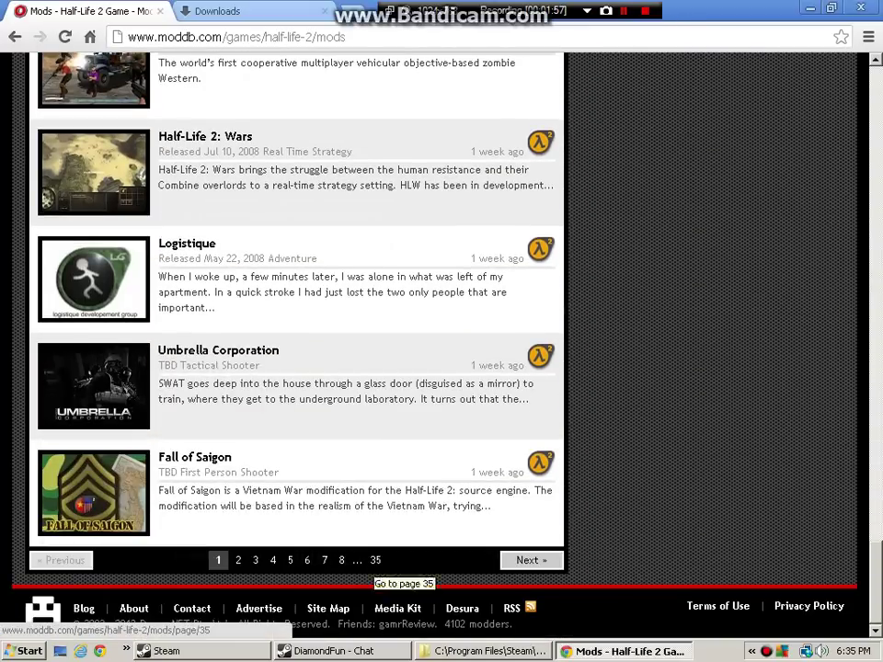
scroll(375, 562, "up", 4)
scroll(296, 345, "up", 2)
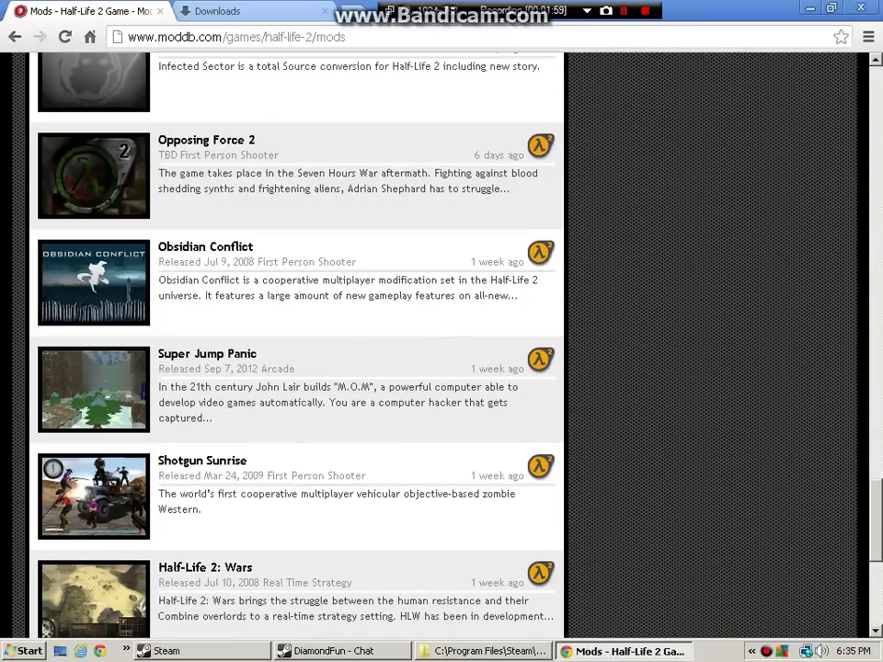
scroll(296, 345, "up", 2)
scroll(43, 431, "up", 3)
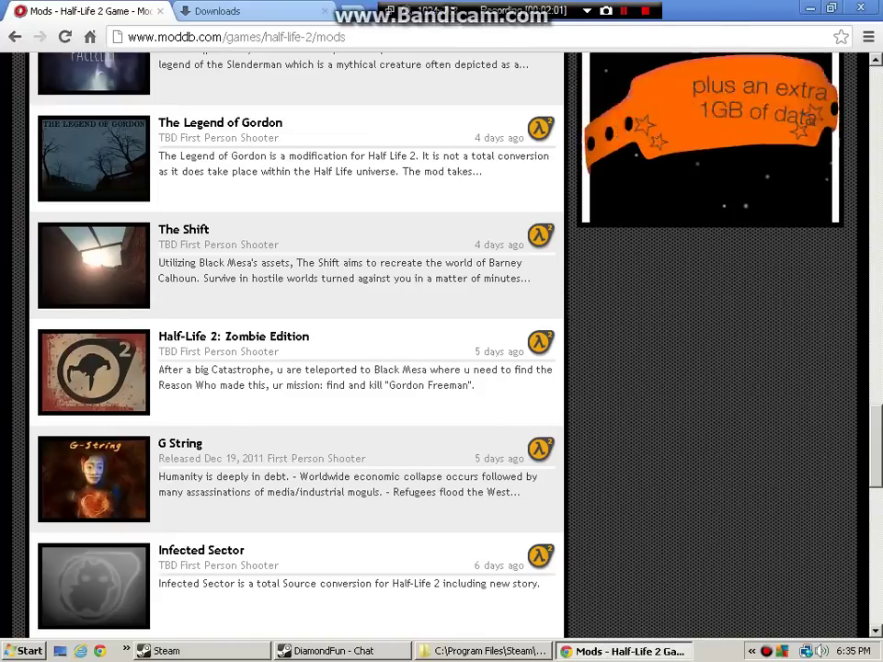
scroll(42, 430, "up", 3)
scroll(42, 431, "up", 3)
scroll(42, 430, "up", 1)
scroll(42, 430, "up", 3)
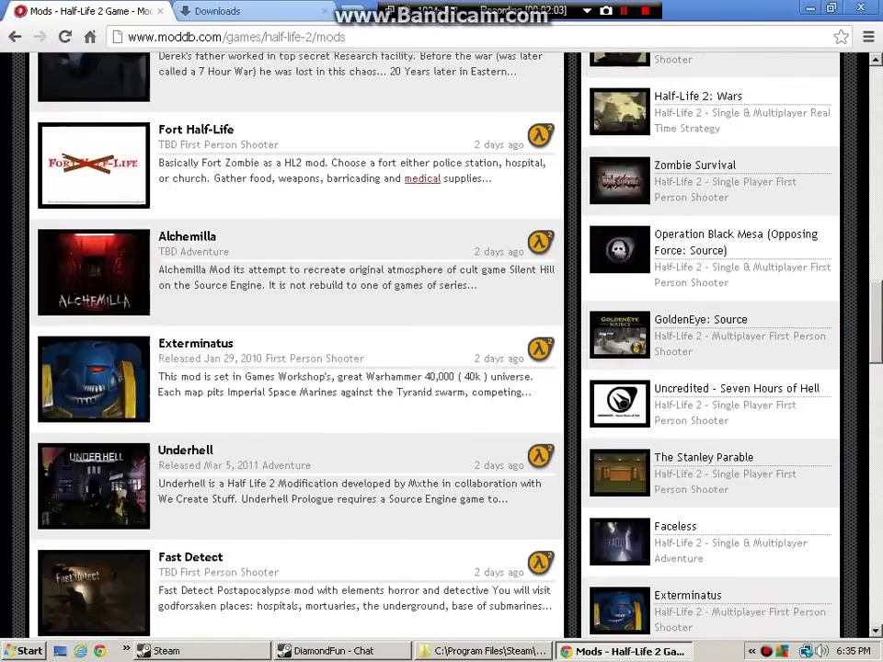
scroll(42, 430, "up", 1)
scroll(43, 431, "up", 3)
scroll(294, 368, "up", 4)
scroll(294, 368, "up", 5)
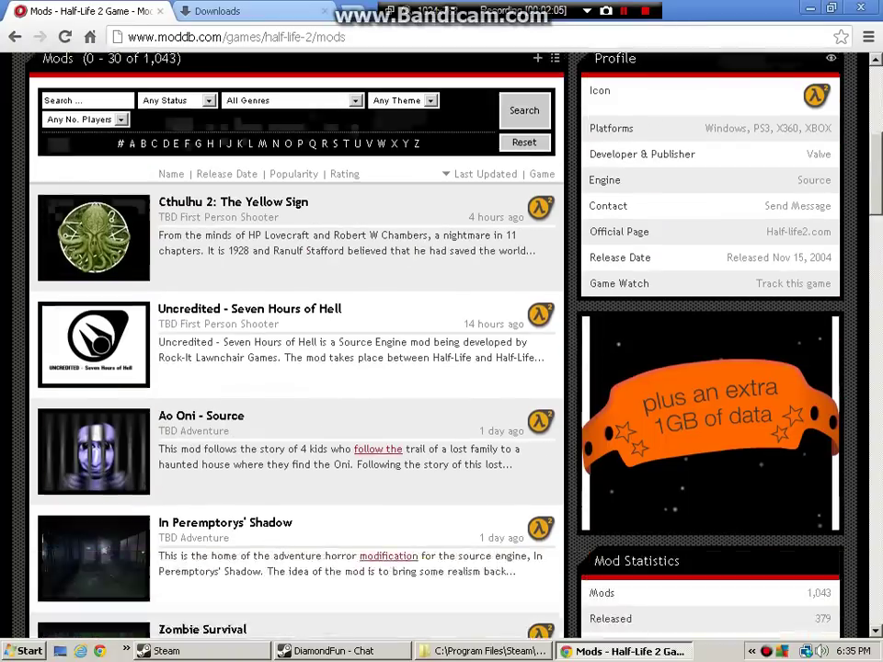
scroll(294, 368, "up", 2)
scroll(294, 367, "down", 13)
scroll(295, 368, "down", 10)
scroll(294, 367, "down", 10)
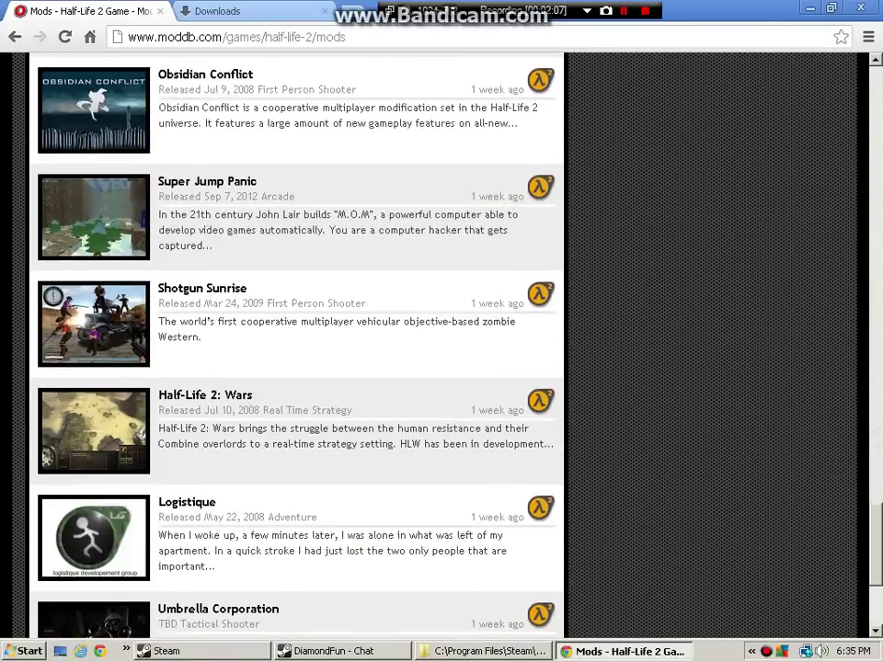
scroll(294, 367, "down", 3)
left_click(239, 559)
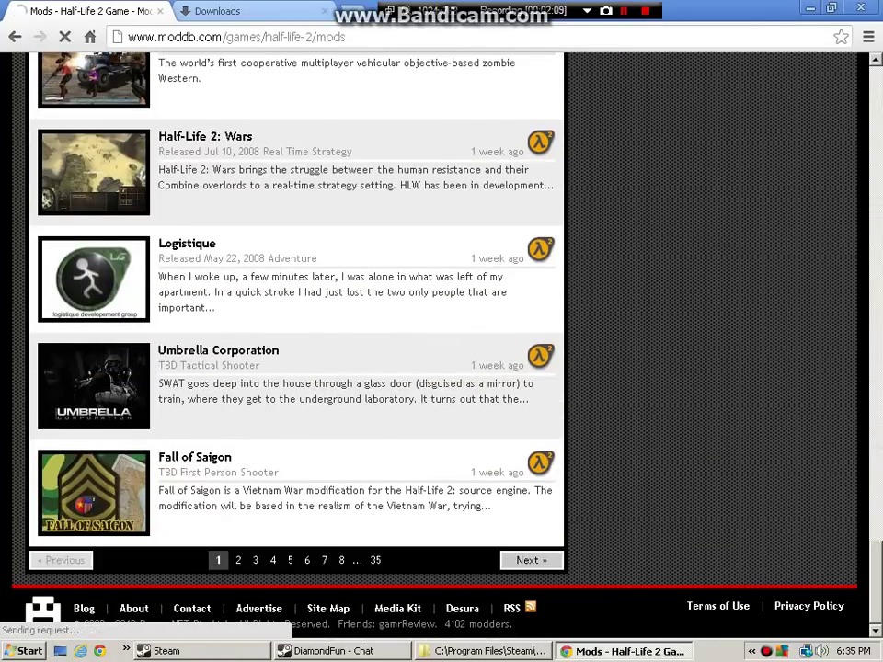
- Scroll through page 2 and open the AXiOM mod page
scroll(294, 368, "down", 3)
scroll(294, 368, "down", 2)
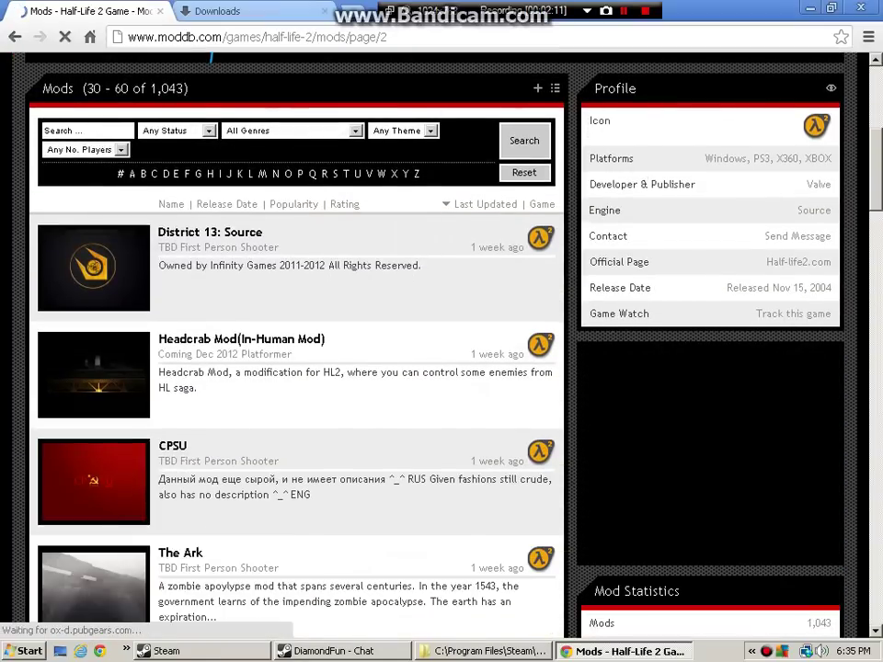
scroll(294, 368, "down", 3)
scroll(294, 368, "down", 1)
scroll(294, 368, "down", 2)
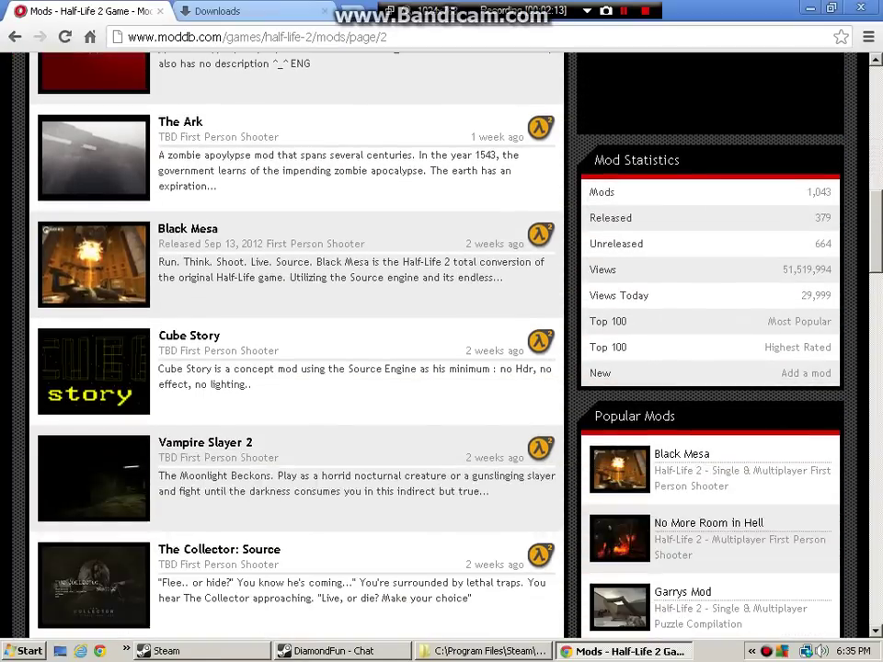
scroll(294, 368, "down", 4)
scroll(294, 368, "down", 2)
scroll(294, 367, "down", 3)
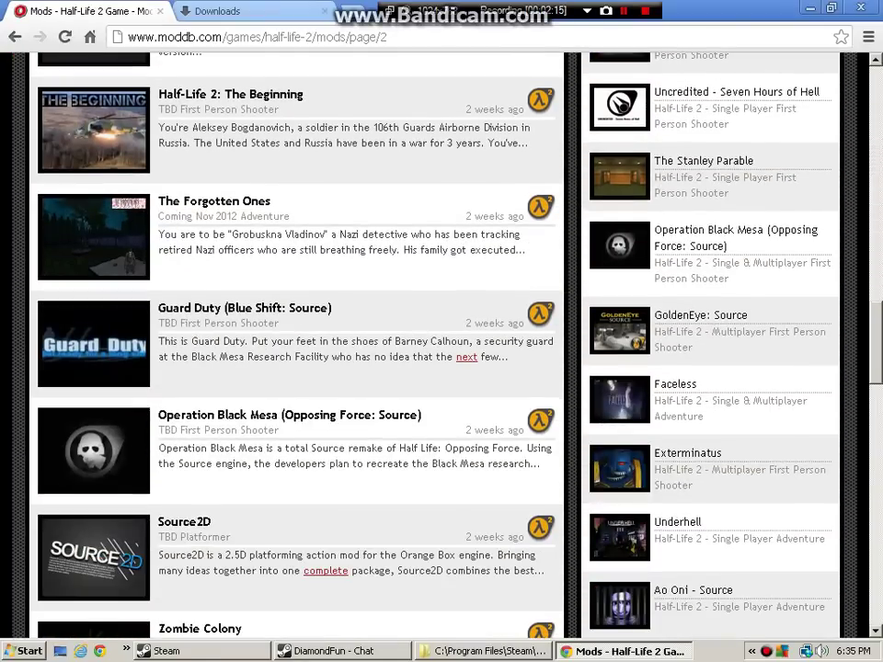
scroll(295, 368, "down", 1)
scroll(294, 367, "down", 1)
scroll(294, 368, "down", 4)
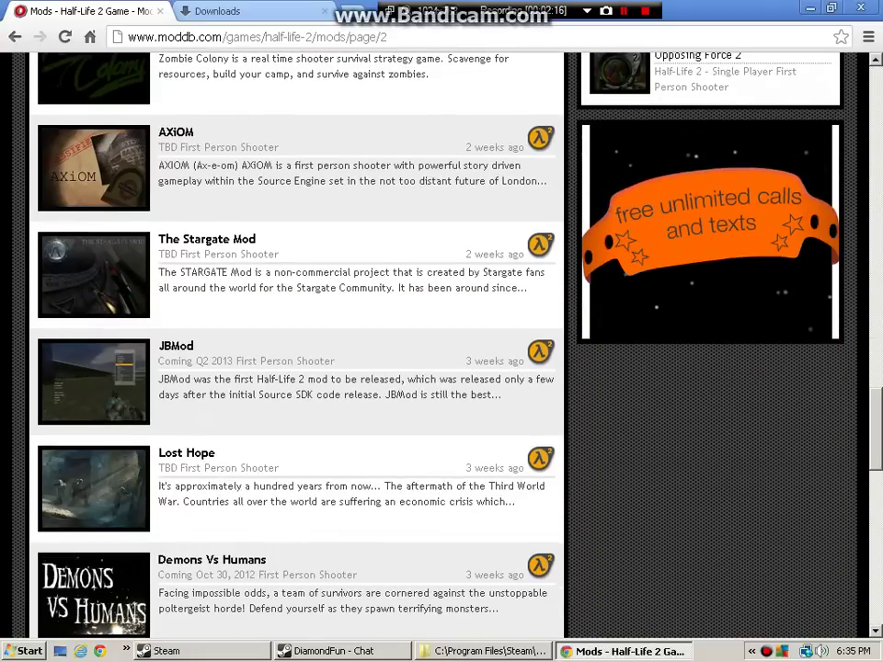
left_click(175, 131)
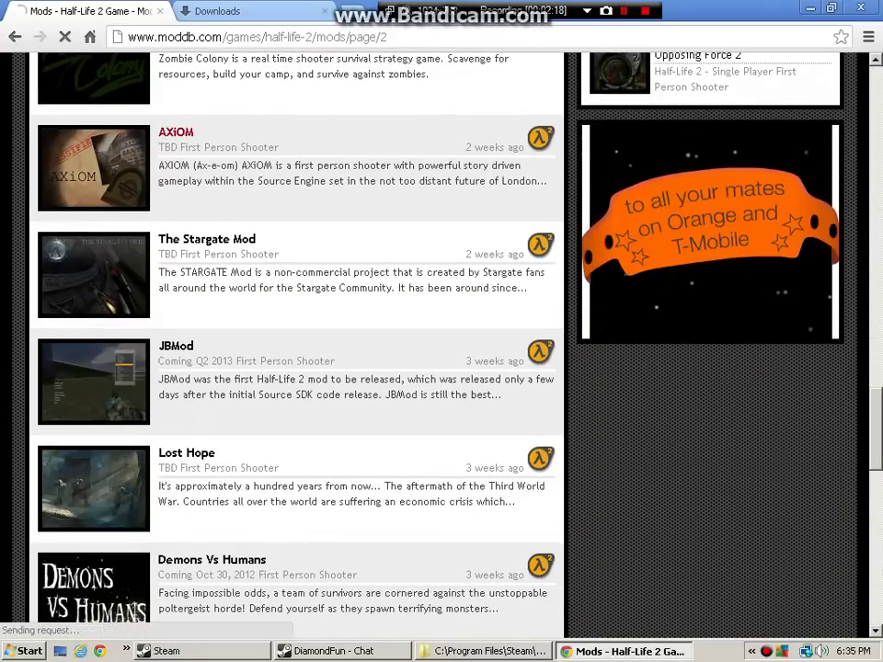
- Scroll through the AXiOM mod page, then return to page 2 of the list
scroll(441, 367, "down", 1)
scroll(441, 368, "down", 1)
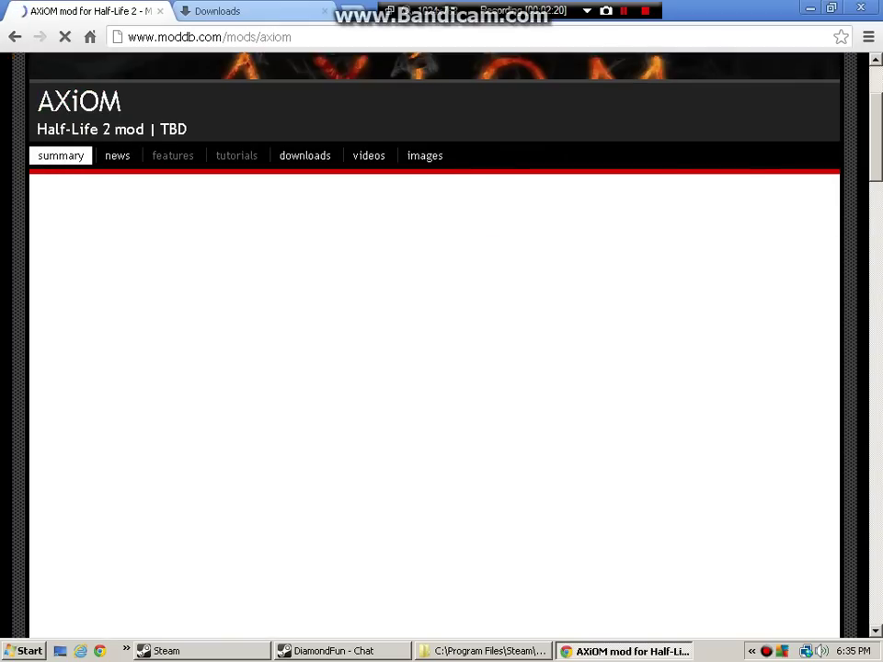
scroll(441, 367, "down", 4)
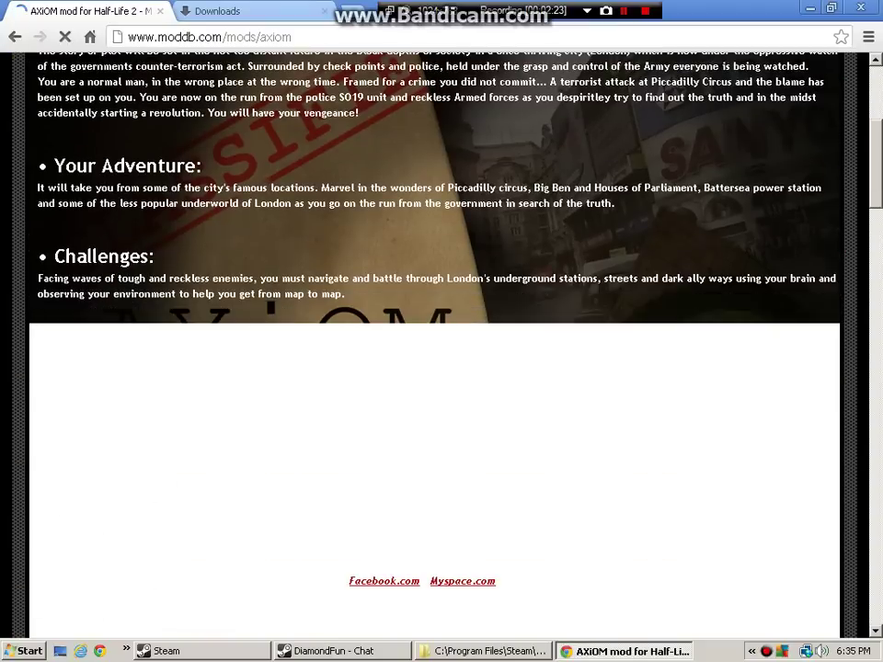
scroll(442, 368, "up", 1)
scroll(442, 368, "down", 1)
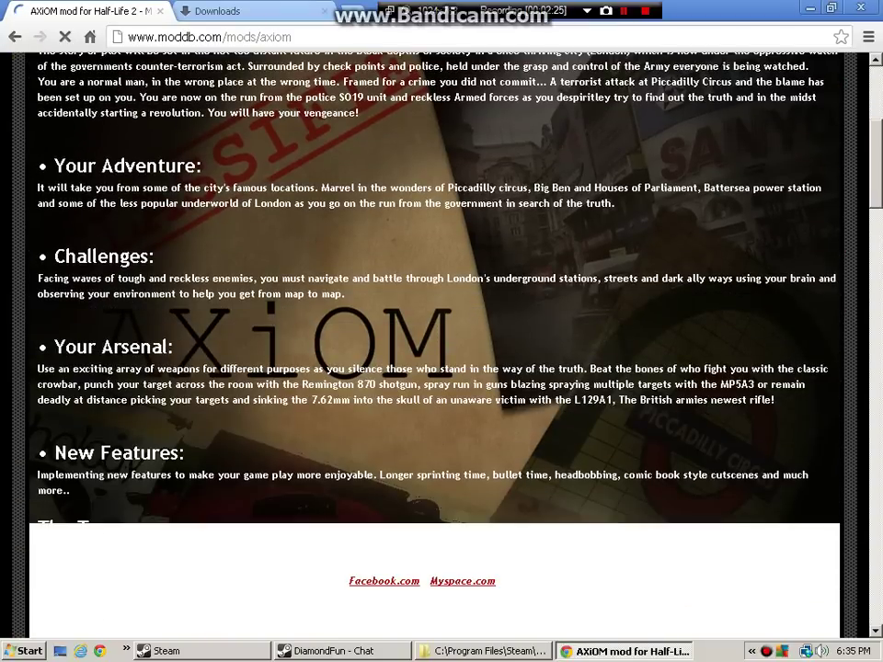
scroll(441, 368, "down", 4)
scroll(441, 368, "down", 2)
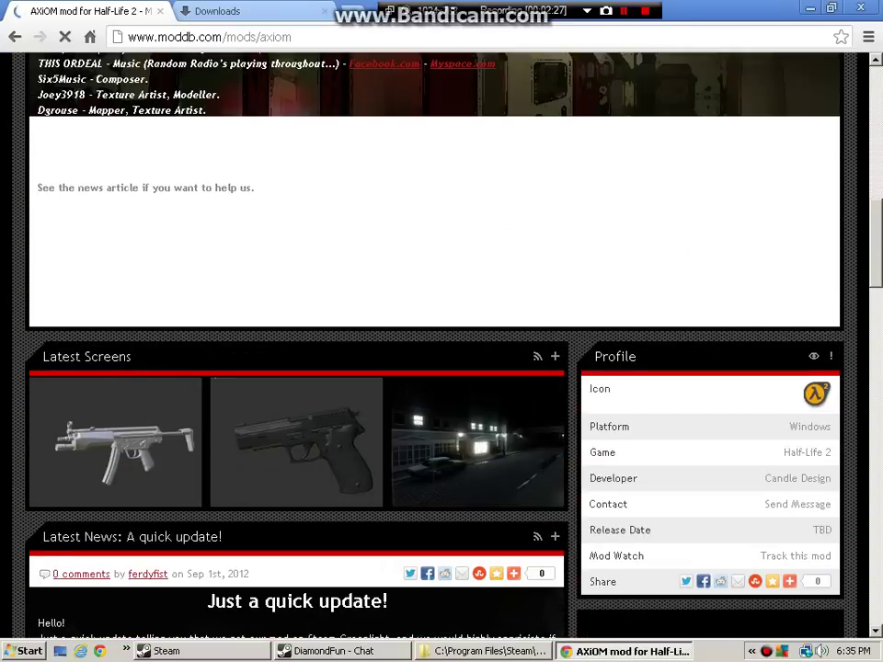
scroll(442, 368, "down", 2)
scroll(42, 154, "down", 5)
scroll(43, 153, "down", 6)
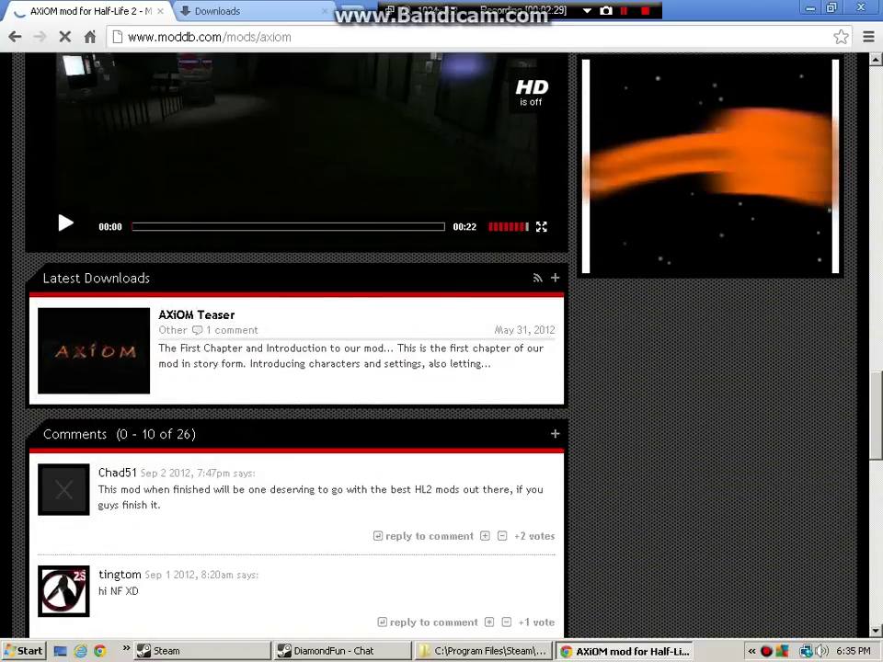
key("alt+Left")
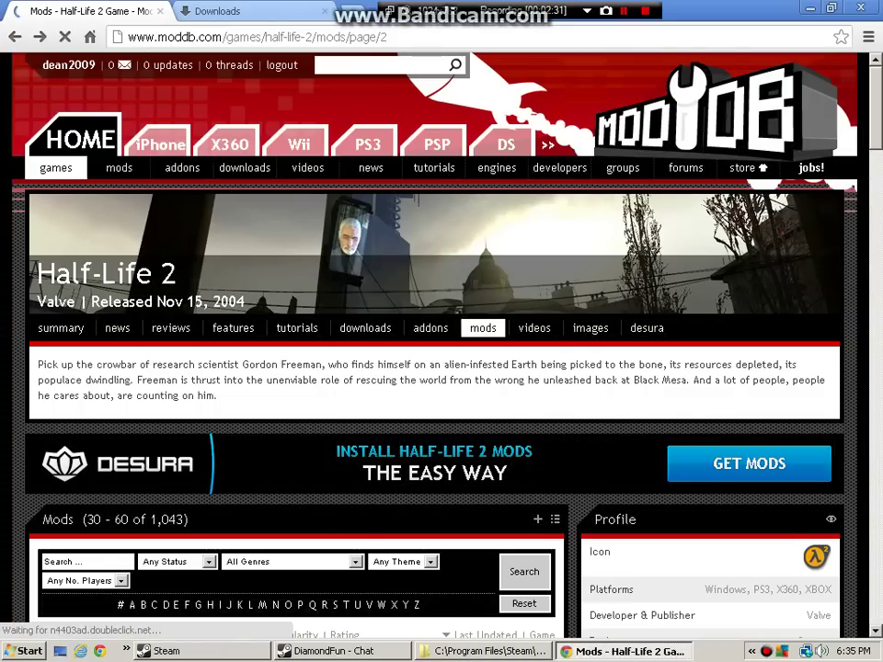
- Scroll to the bottom of page 2 and go to page 3 (mods 60–90)
scroll(442, 367, "down", 4)
scroll(442, 368, "down", 1)
scroll(442, 367, "down", 4)
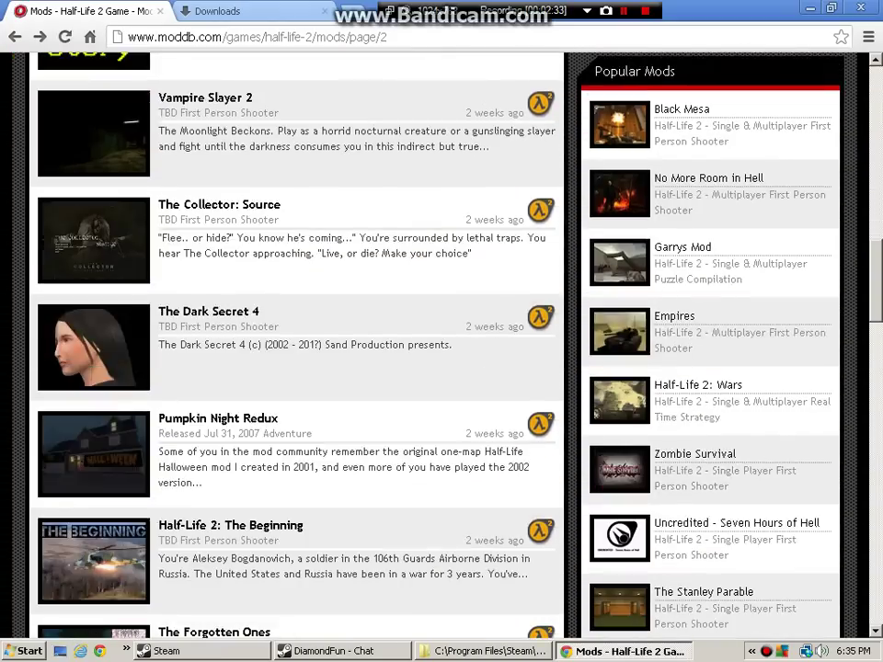
scroll(441, 368, "down", 8)
scroll(295, 349, "down", 4)
scroll(294, 349, "down", 2)
scroll(294, 349, "down", 4)
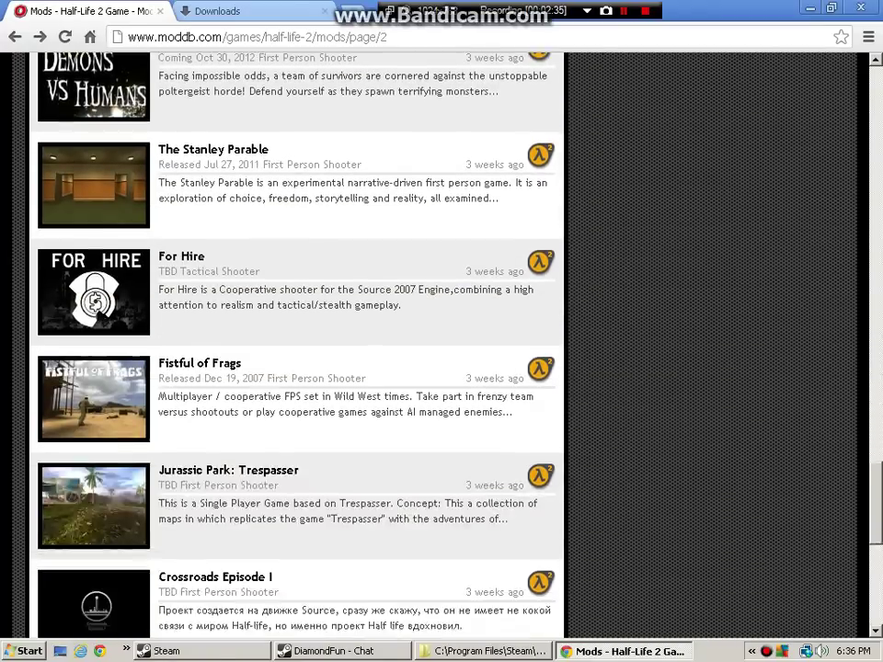
scroll(294, 349, "down", 1)
scroll(294, 349, "down", 3)
scroll(294, 349, "down", 2)
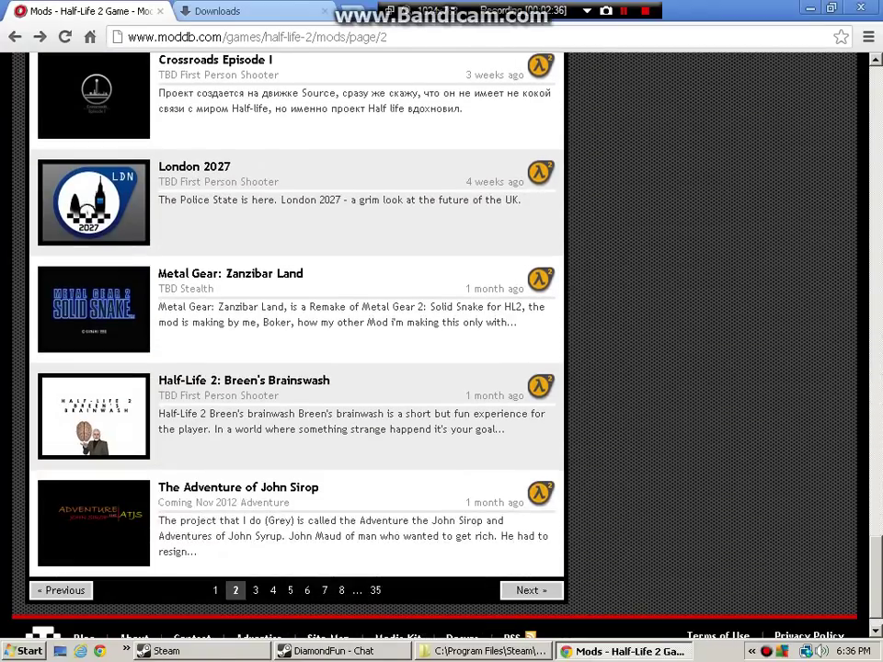
left_click(255, 590)
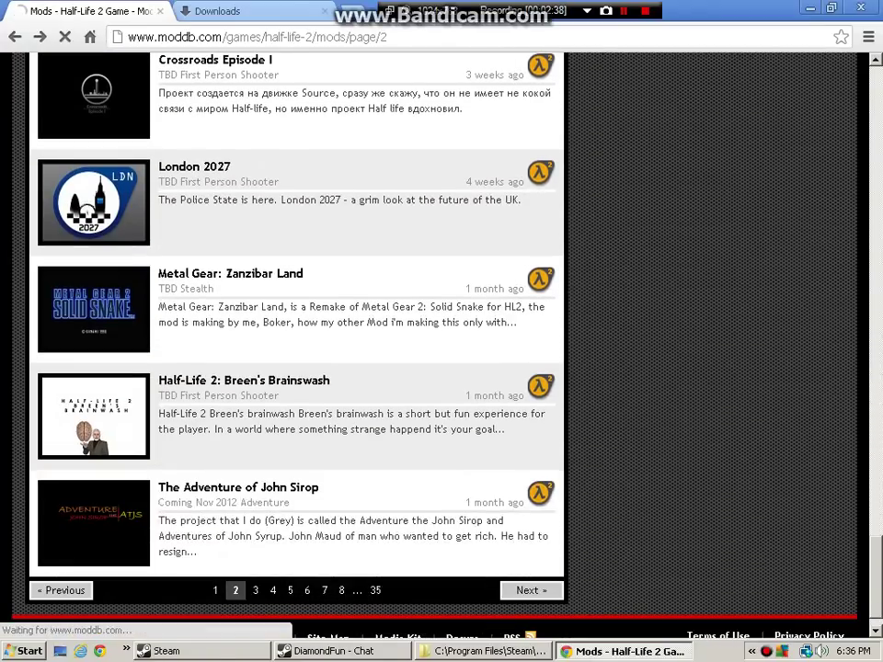
- Browse page 3 and the DayHard mod page, then return to the page 3 list
scroll(256, 459, "down", 4)
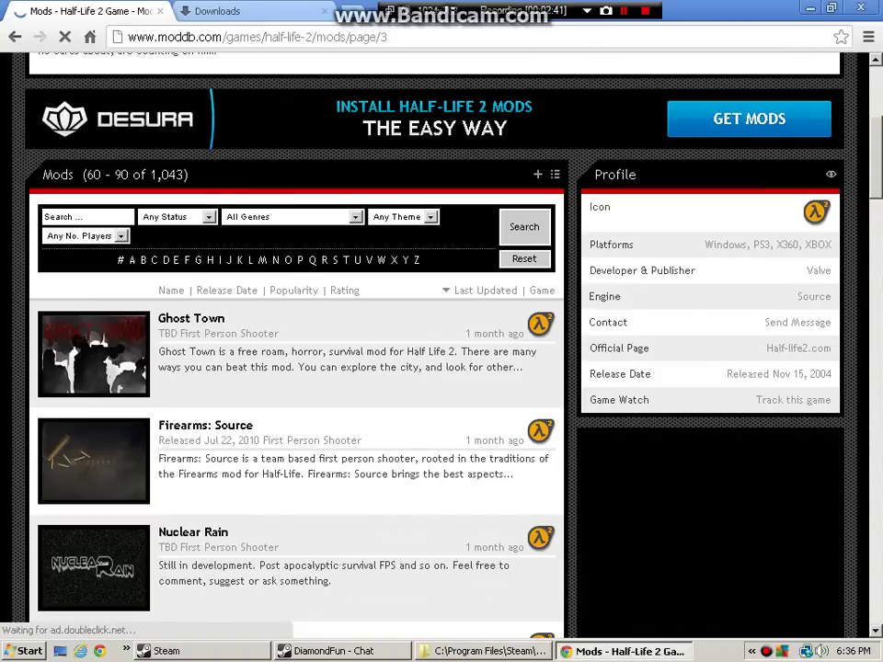
scroll(294, 349, "down", 1)
scroll(294, 350, "down", 3)
scroll(294, 349, "down", 1)
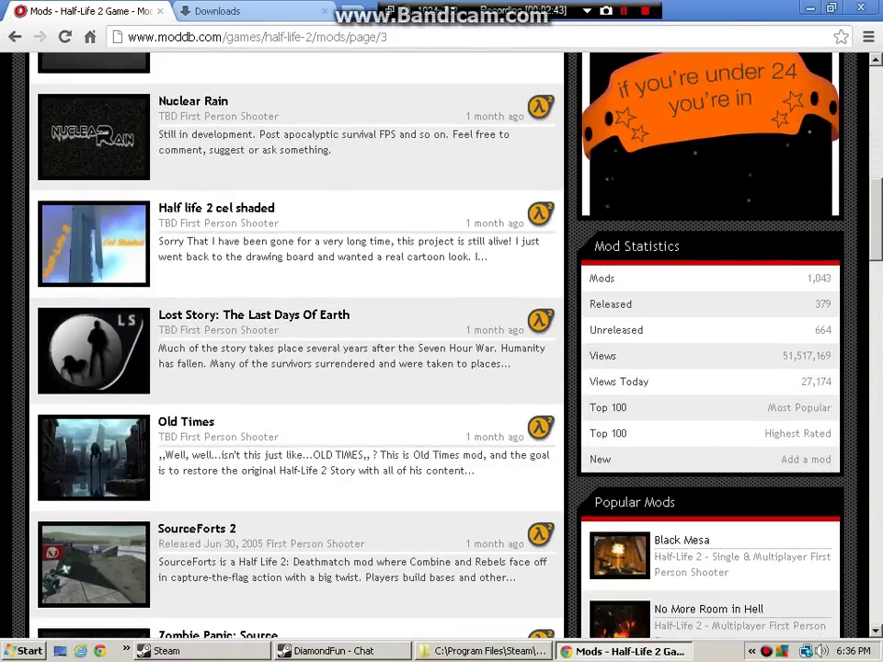
scroll(294, 349, "down", 5)
scroll(294, 349, "down", 2)
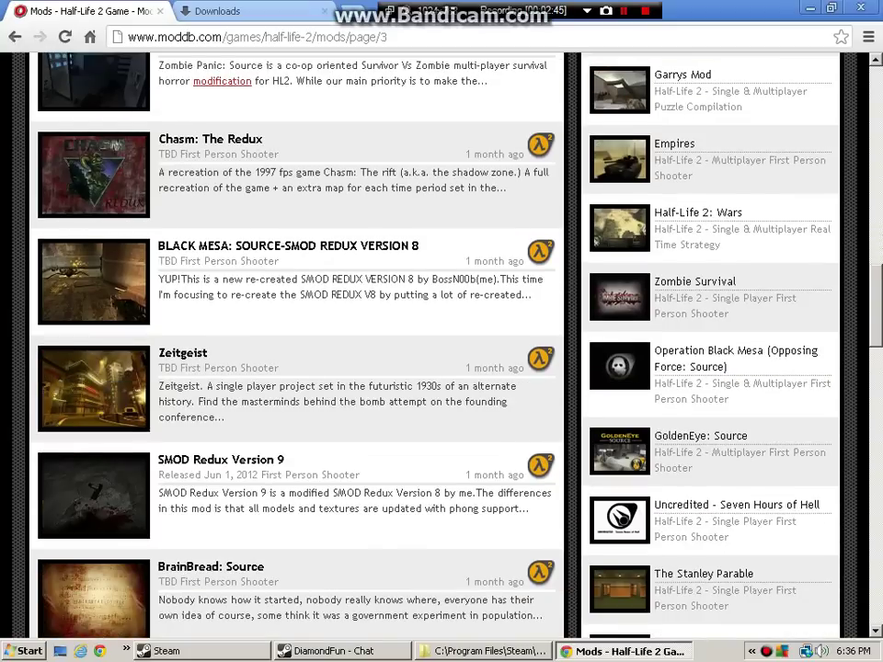
scroll(295, 349, "down", 2)
scroll(294, 349, "down", 3)
scroll(294, 349, "down", 1)
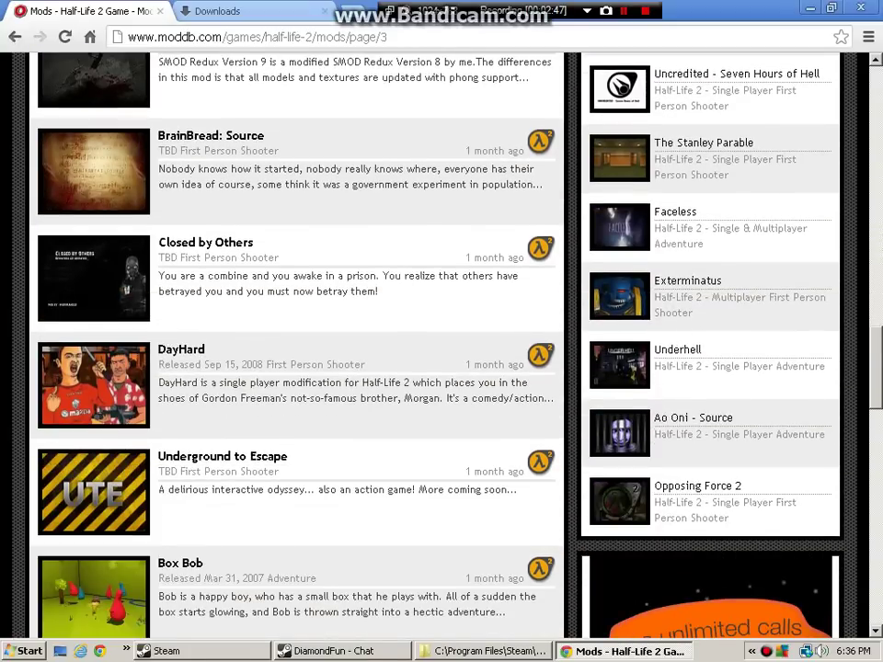
scroll(181, 177, "down", 2)
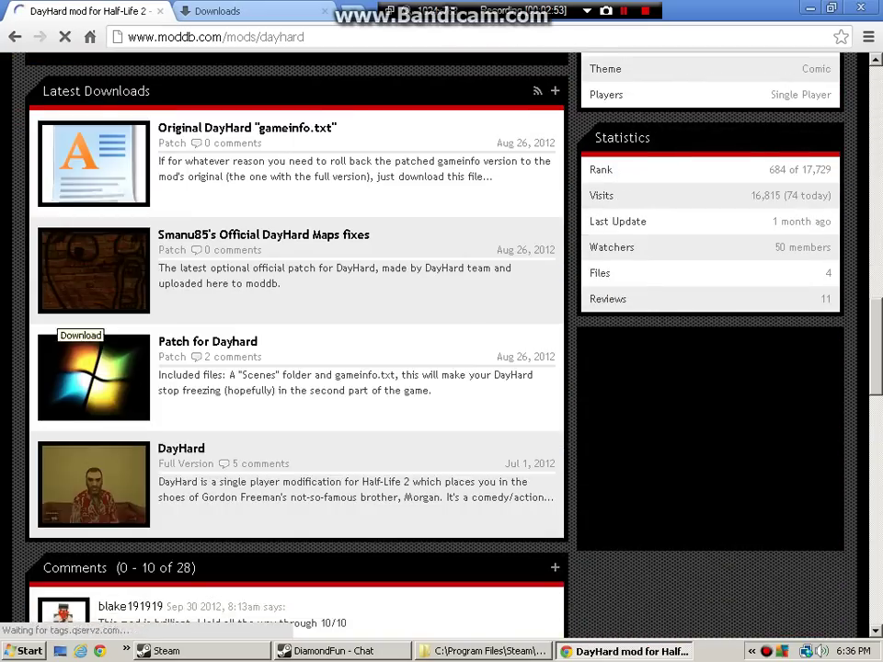
scroll(92, 367, "up", 6)
scroll(92, 367, "up", 1)
- Scroll to the pagination and go to page 4 (mods 90–120)
scroll(92, 368, "down", 1)
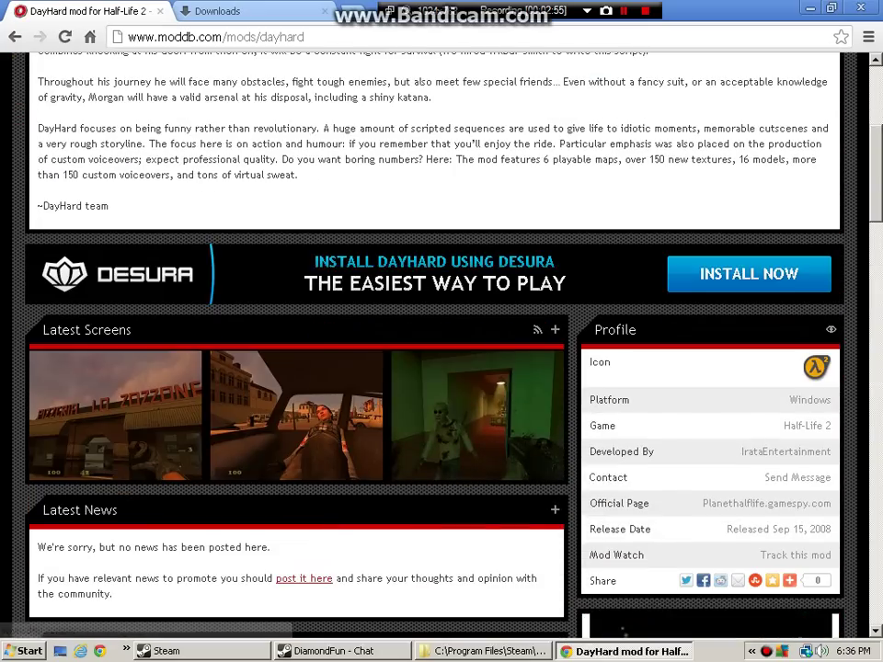
key("alt+Left")
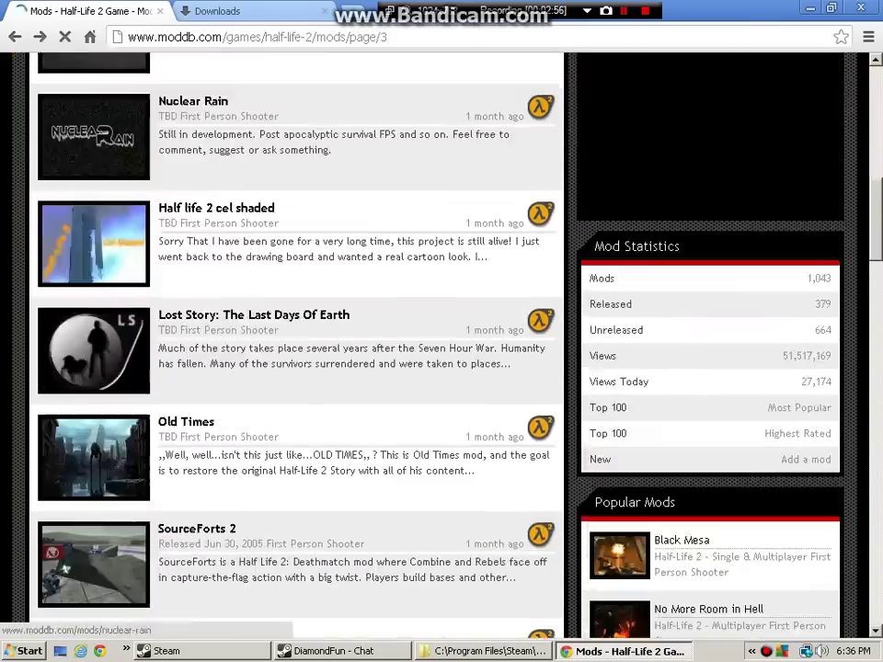
scroll(92, 138, "down", 8)
scroll(92, 138, "down", 1)
scroll(91, 138, "down", 3)
scroll(92, 137, "down", 6)
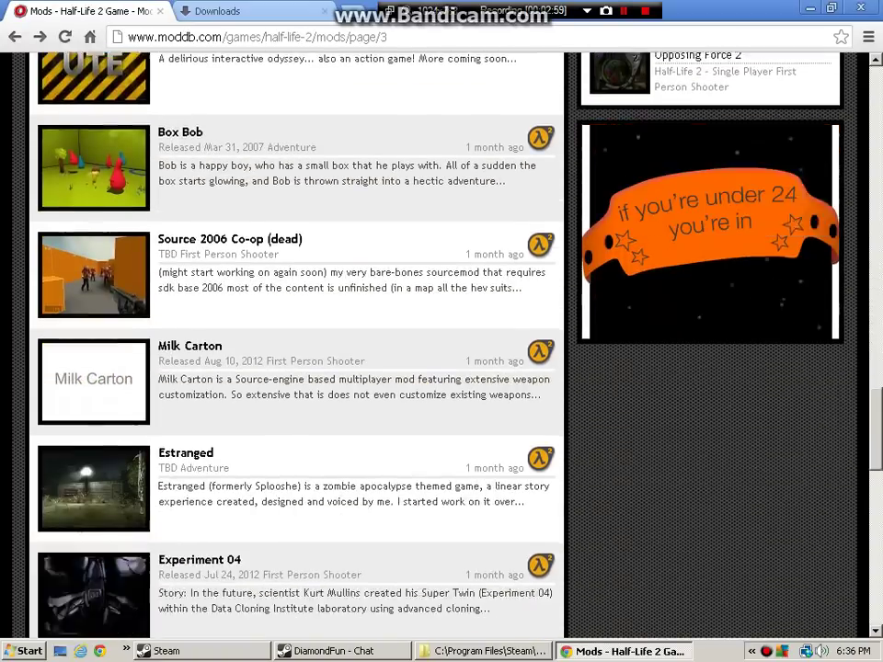
scroll(294, 350, "down", 3)
scroll(295, 349, "down", 2)
scroll(294, 349, "down", 3)
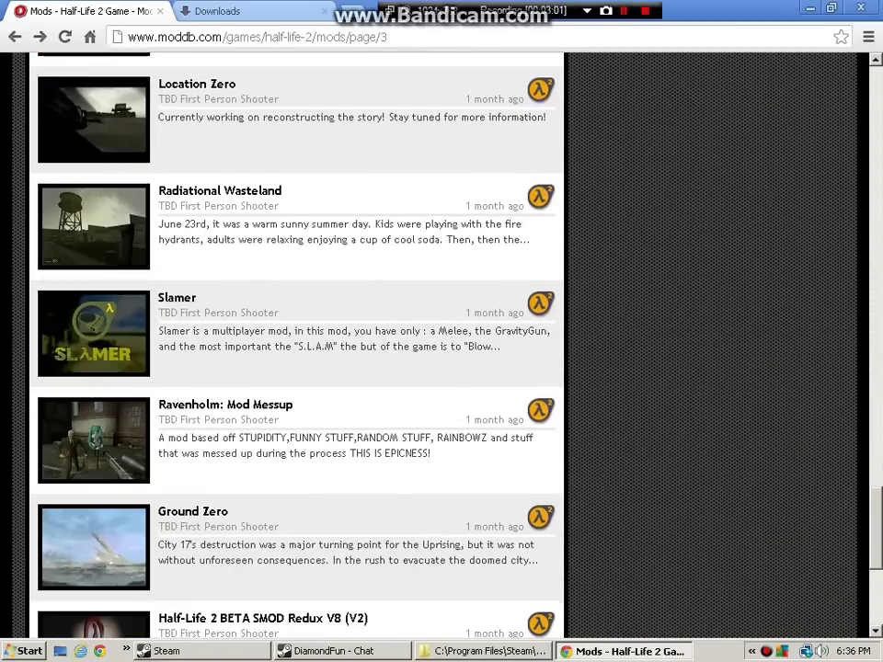
scroll(46, 311, "down", 2)
scroll(46, 311, "down", 2)
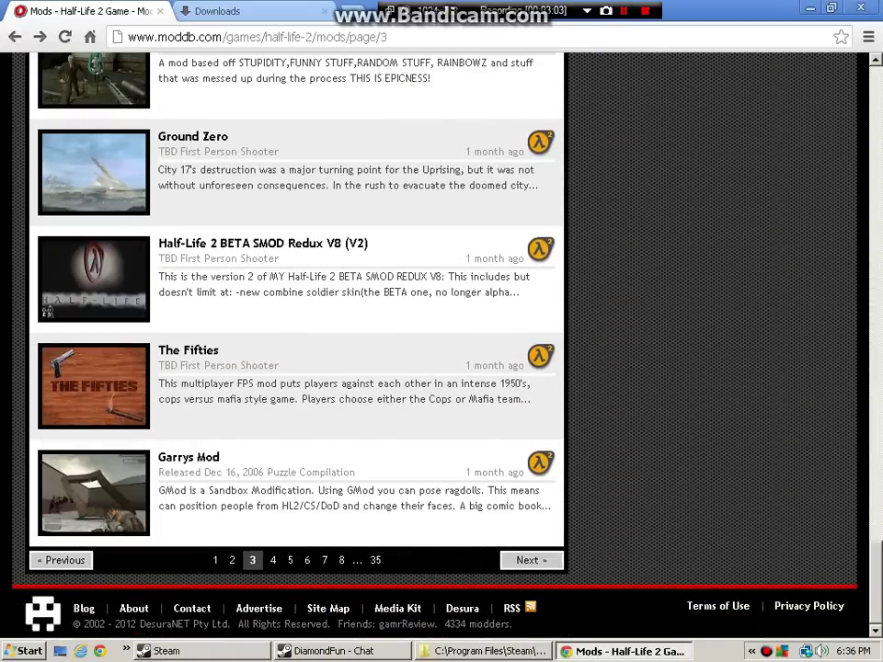
left_click(272, 560)
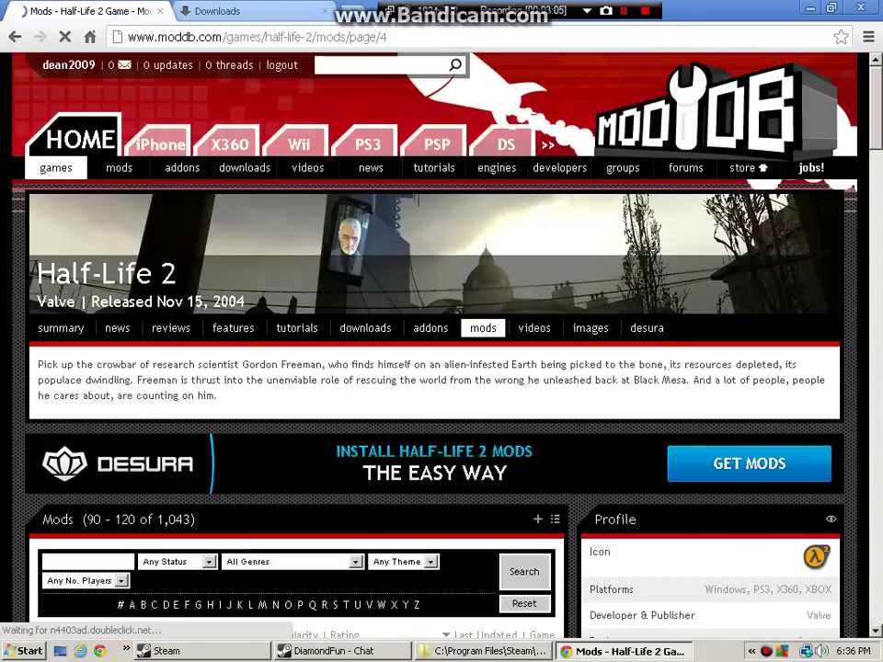
- Scroll through the Code D.E.A.D mod page, then return to page 4 of the list
scroll(441, 350, "down", 10)
scroll(294, 340, "down", 3)
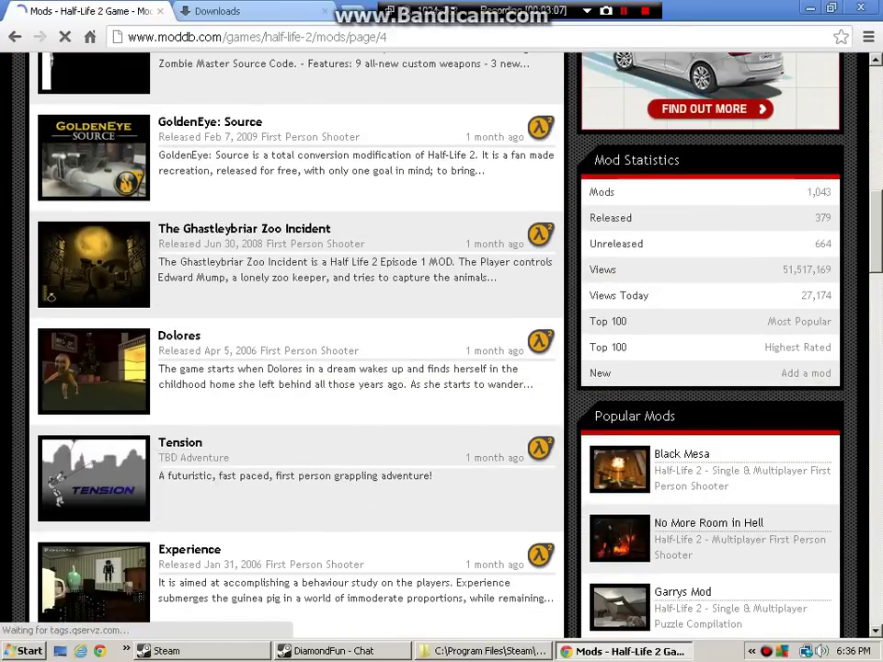
scroll(295, 340, "down", 3)
scroll(295, 341, "down", 3)
scroll(294, 340, "down", 2)
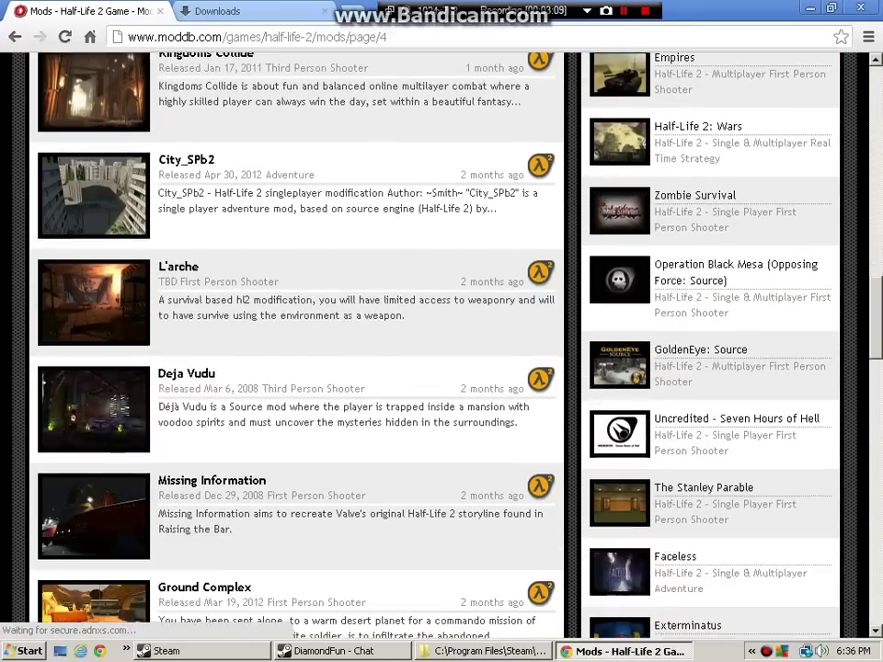
scroll(294, 341, "down", 2)
scroll(294, 341, "down", 2)
scroll(295, 340, "down", 4)
scroll(294, 340, "down", 6)
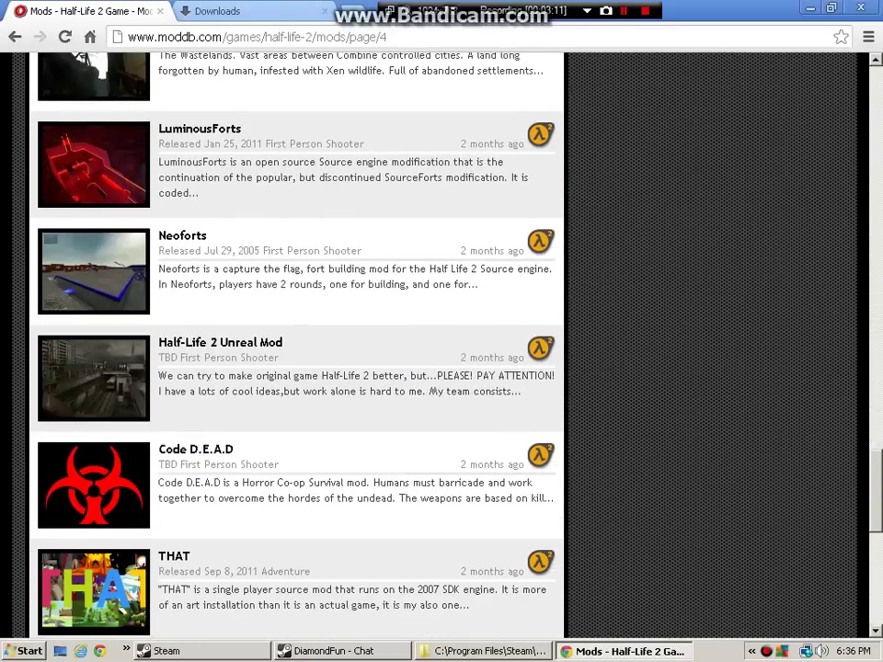
scroll(294, 340, "down", 3)
scroll(294, 340, "down", 1)
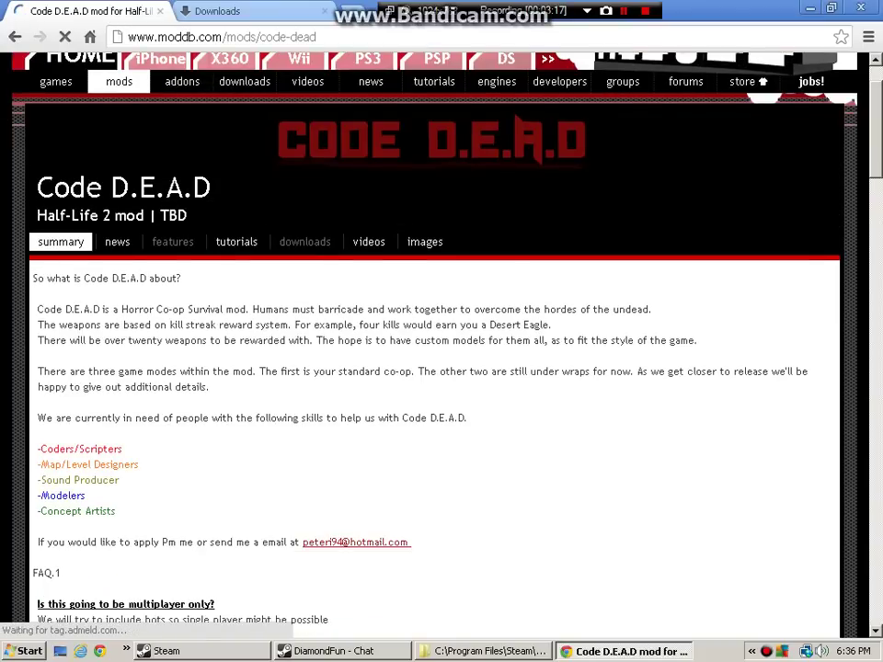
key("alt+Left")
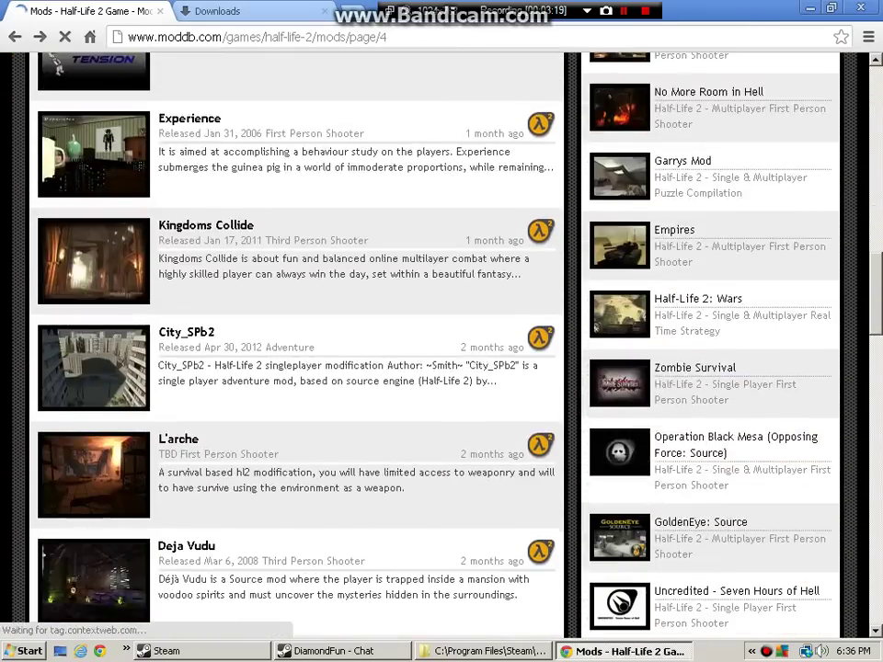
scroll(441, 349, "down", 5)
scroll(441, 349, "down", 5)
scroll(441, 349, "down", 5)
scroll(441, 350, "down", 5)
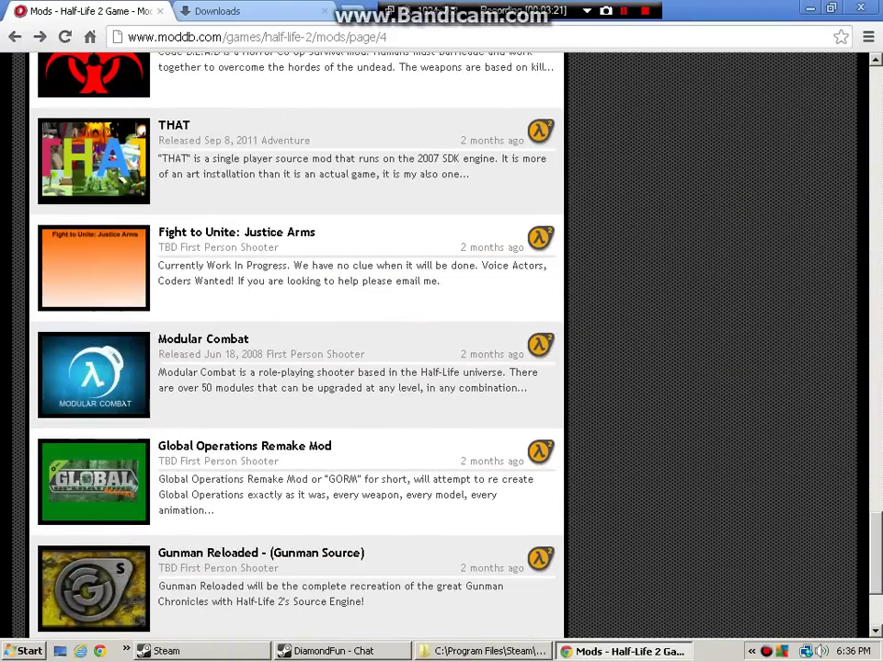
scroll(441, 349, "down", 3)
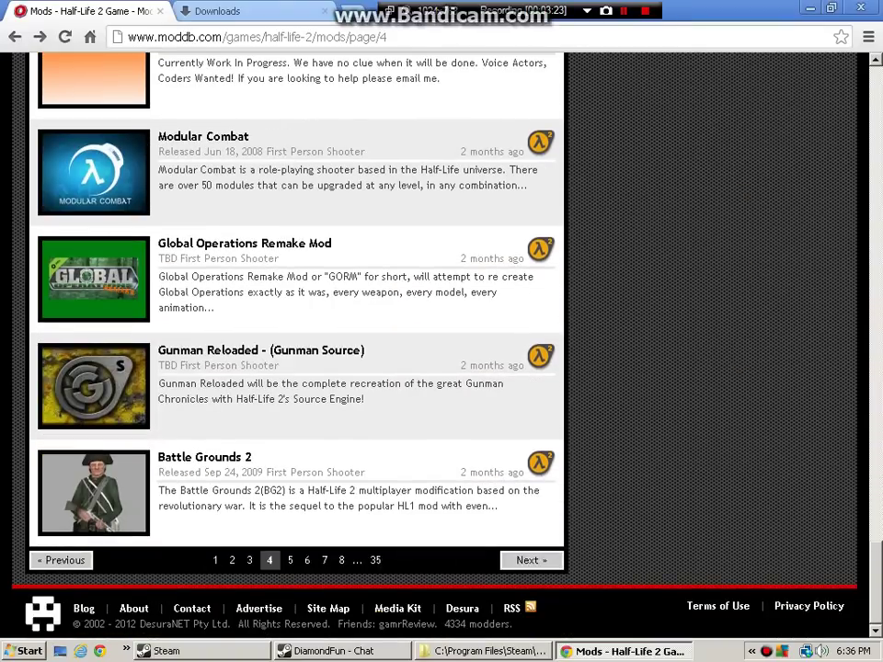
left_click(290, 560)
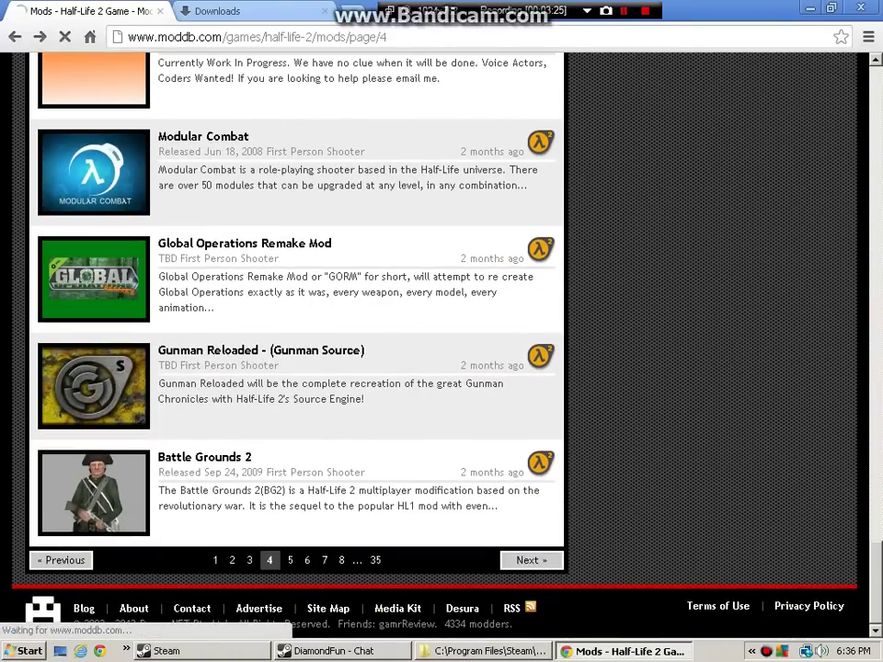
- Scroll through page 5 of the Half-Life 2 mods list
scroll(441, 349, "down", 4)
scroll(441, 350, "down", 2)
scroll(441, 349, "down", 4)
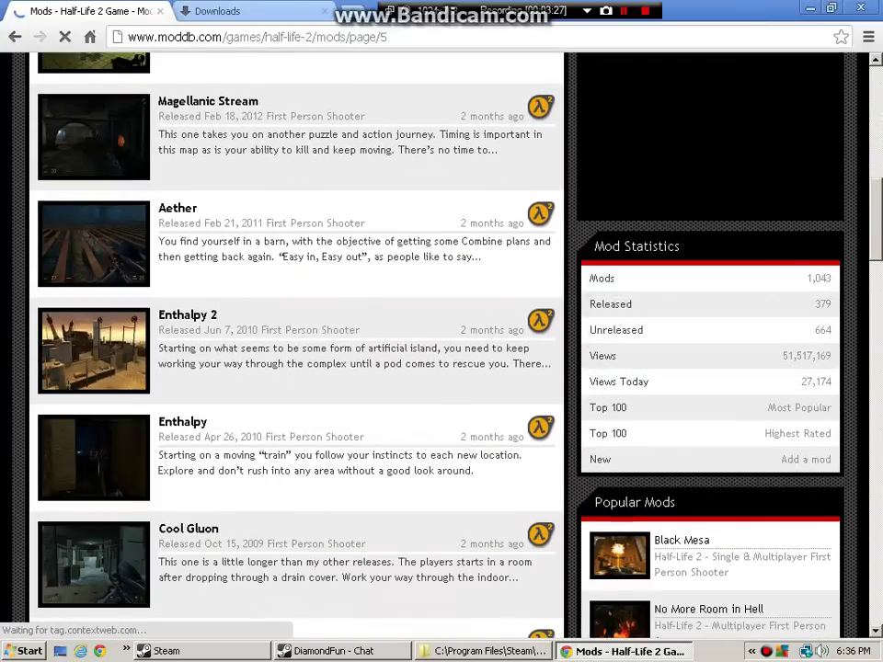
scroll(441, 349, "up", 1)
scroll(441, 349, "up", 1)
scroll(441, 350, "down", 5)
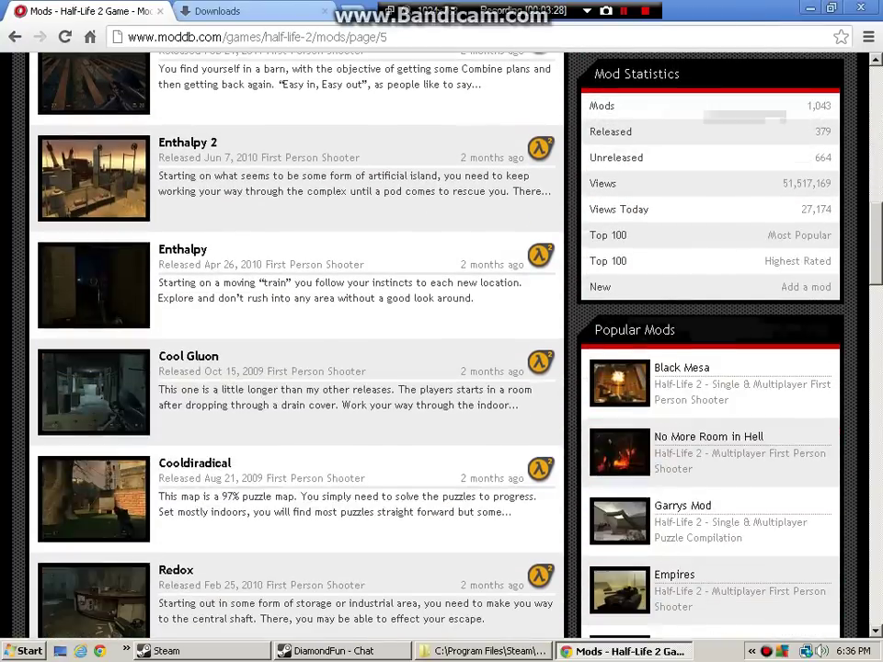
scroll(441, 349, "down", 3)
scroll(442, 349, "down", 4)
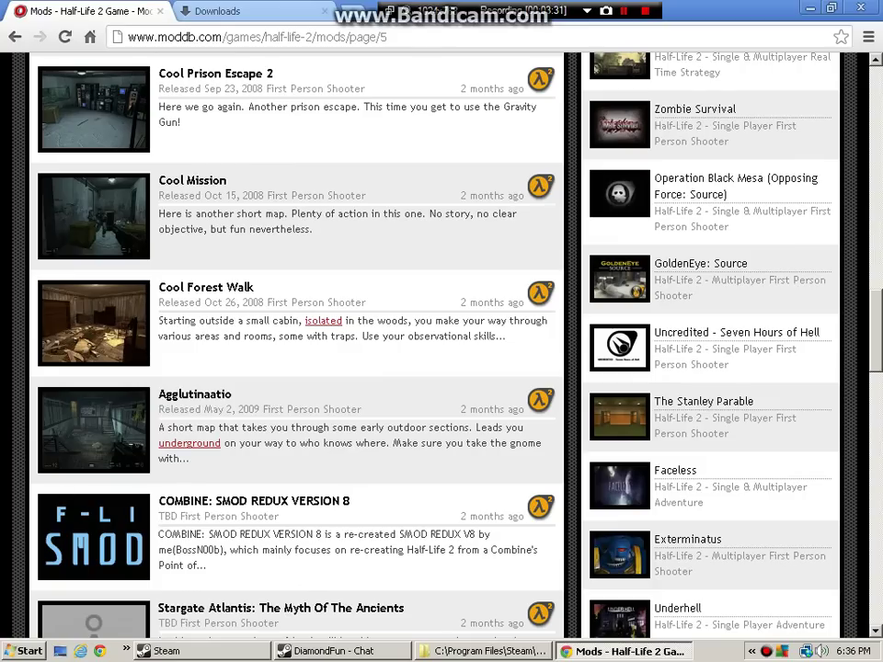
scroll(230, 390, "down", 4)
scroll(229, 390, "down", 2)
scroll(230, 390, "down", 4)
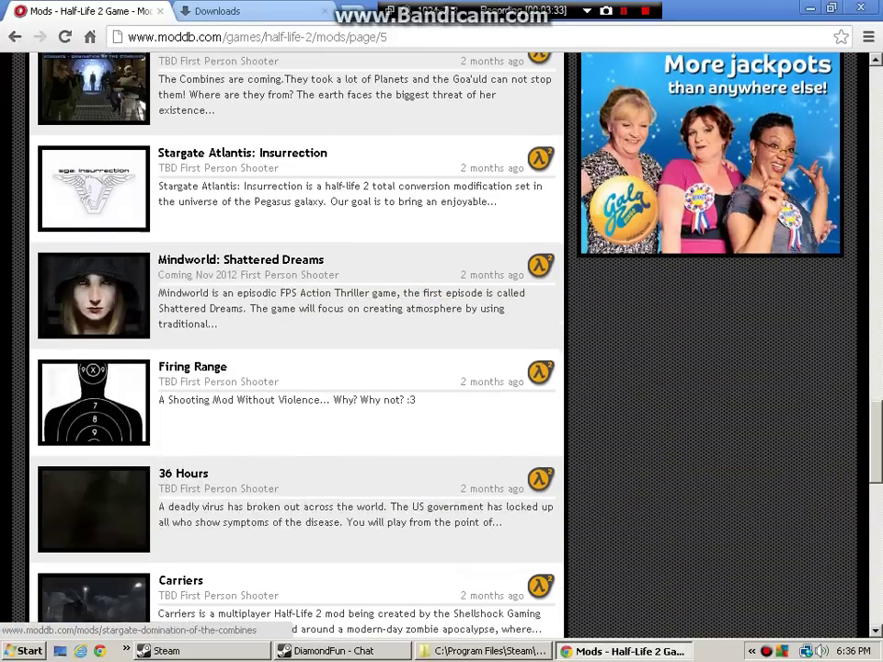
scroll(230, 390, "down", 2)
scroll(230, 390, "down", 3)
scroll(230, 390, "down", 1)
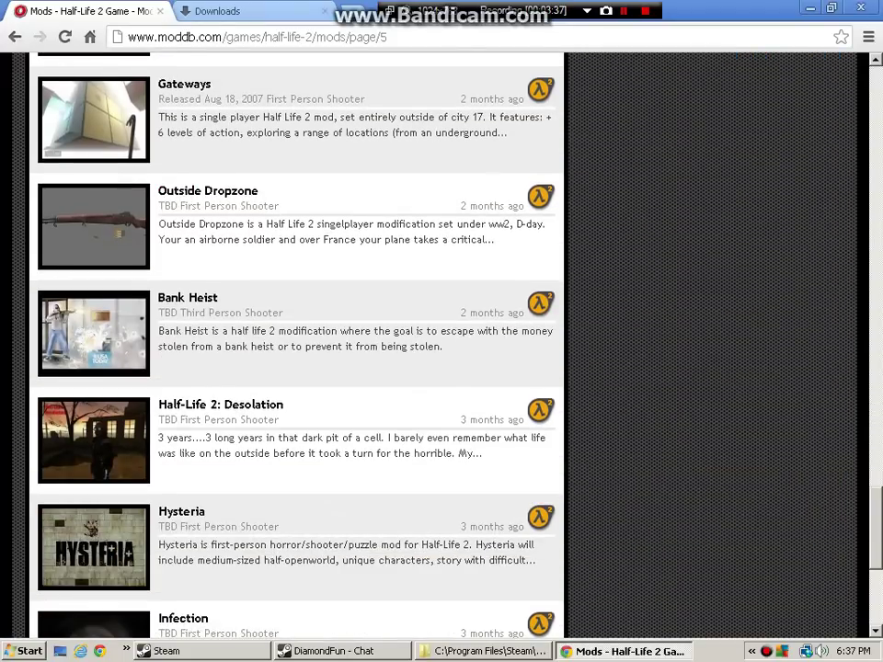
scroll(294, 350, "down", 2)
scroll(294, 349, "down", 2)
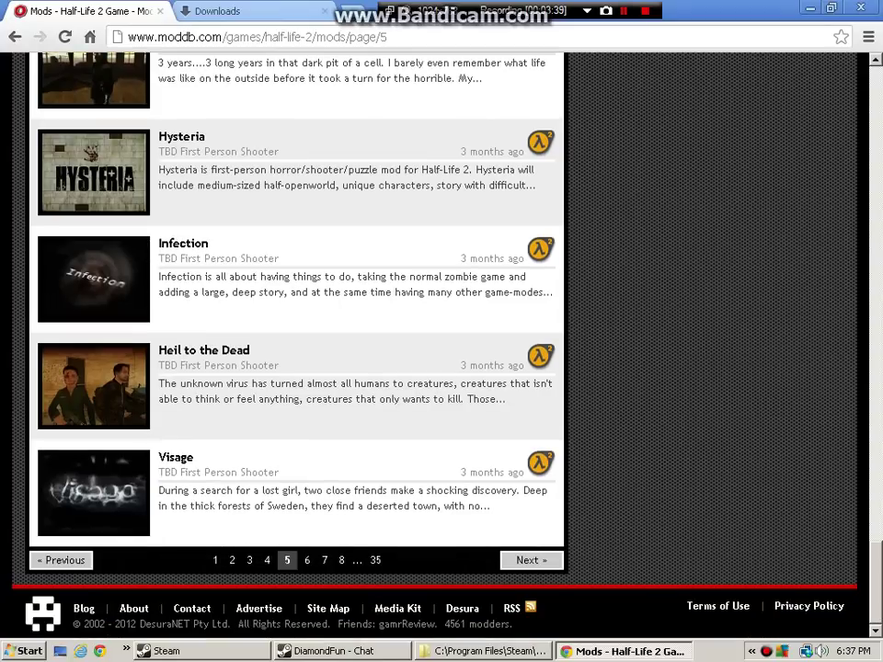
scroll(294, 350, "up", 1)
- Load page 6 and scroll down to its last entry, Battle-Force
scroll(295, 349, "down", 1)
key("F5")
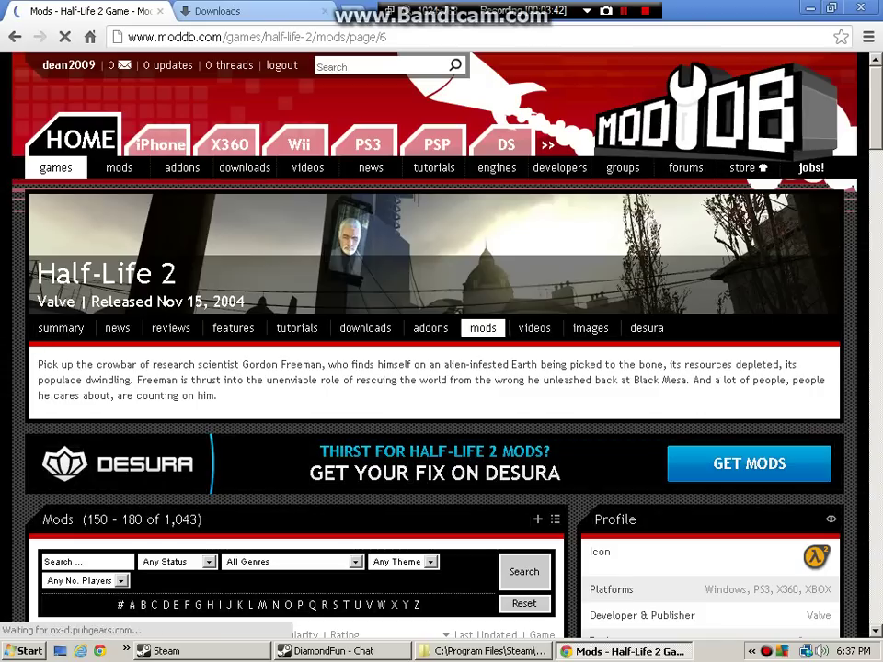
scroll(442, 349, "down", 5)
scroll(441, 349, "down", 2)
scroll(294, 349, "down", 1)
scroll(294, 350, "down", 1)
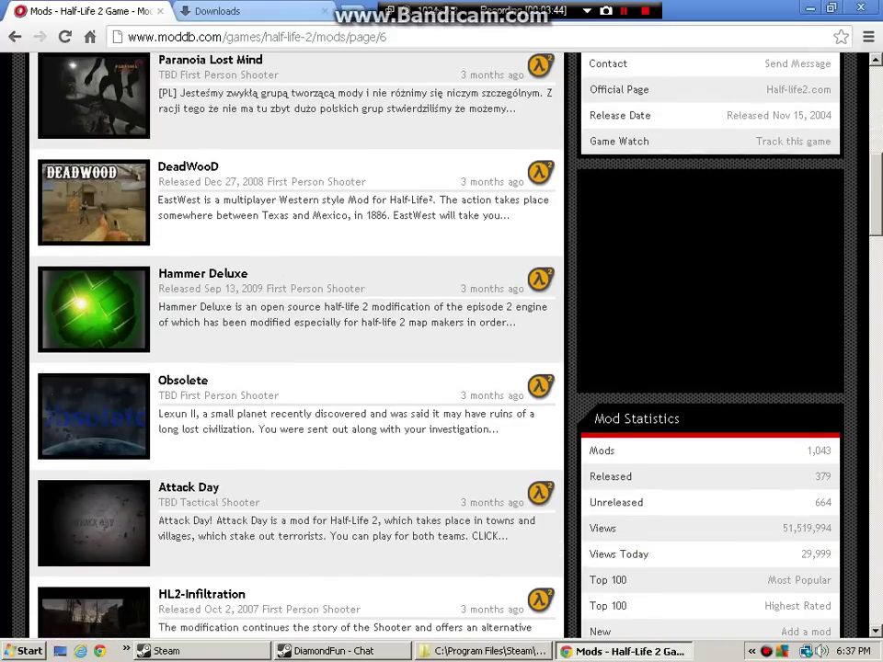
scroll(294, 349, "down", 1)
scroll(295, 350, "down", 3)
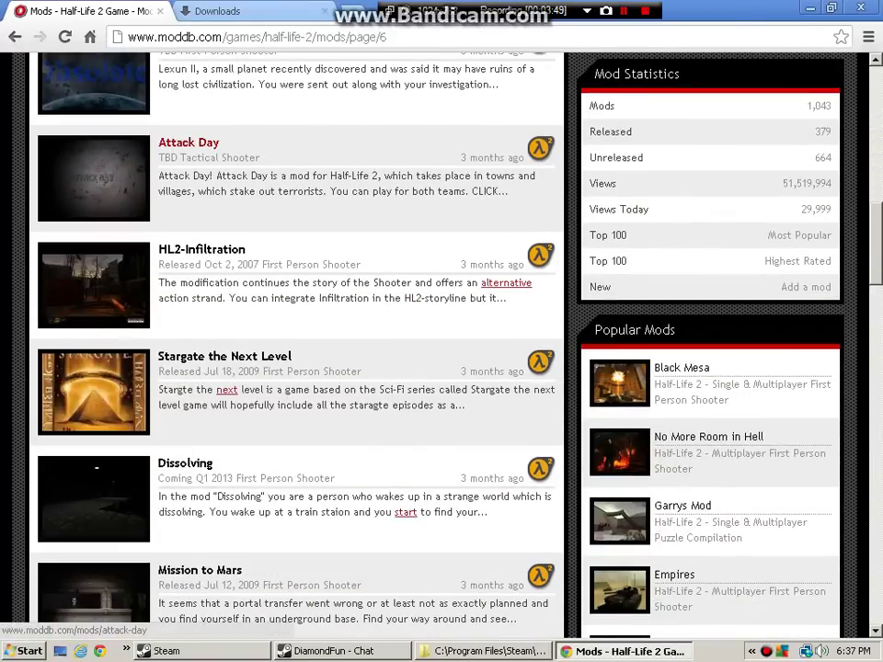
scroll(189, 142, "down", 3)
scroll(188, 142, "down", 2)
scroll(294, 350, "down", 2)
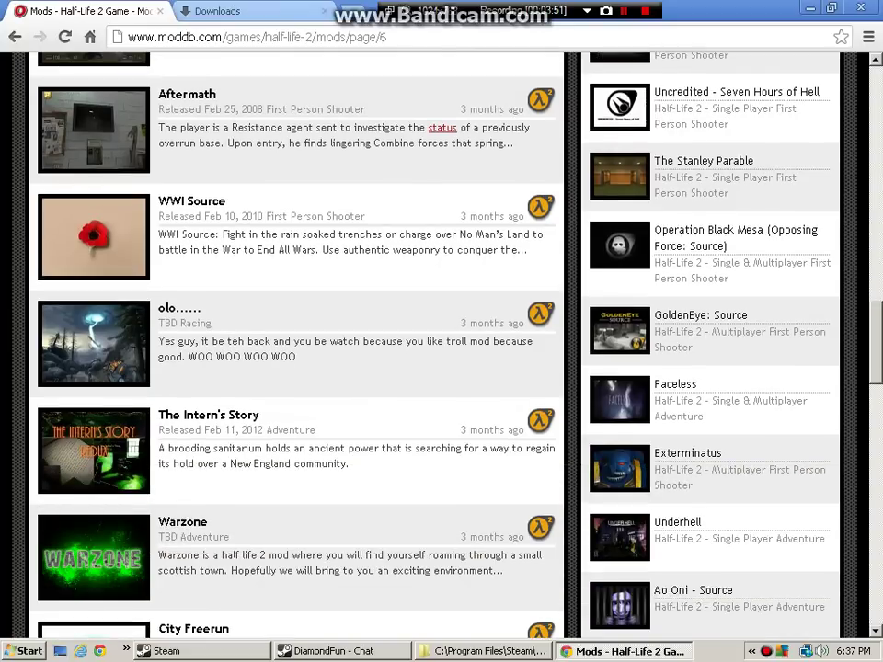
scroll(294, 349, "down", 3)
scroll(294, 350, "down", 1)
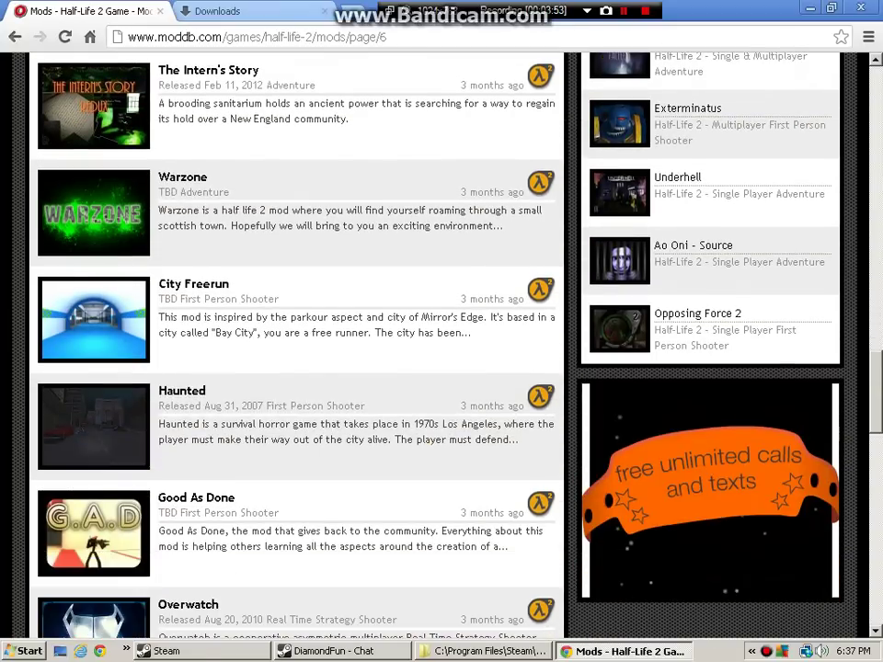
scroll(294, 350, "down", 2)
scroll(294, 349, "down", 2)
scroll(294, 349, "down", 1)
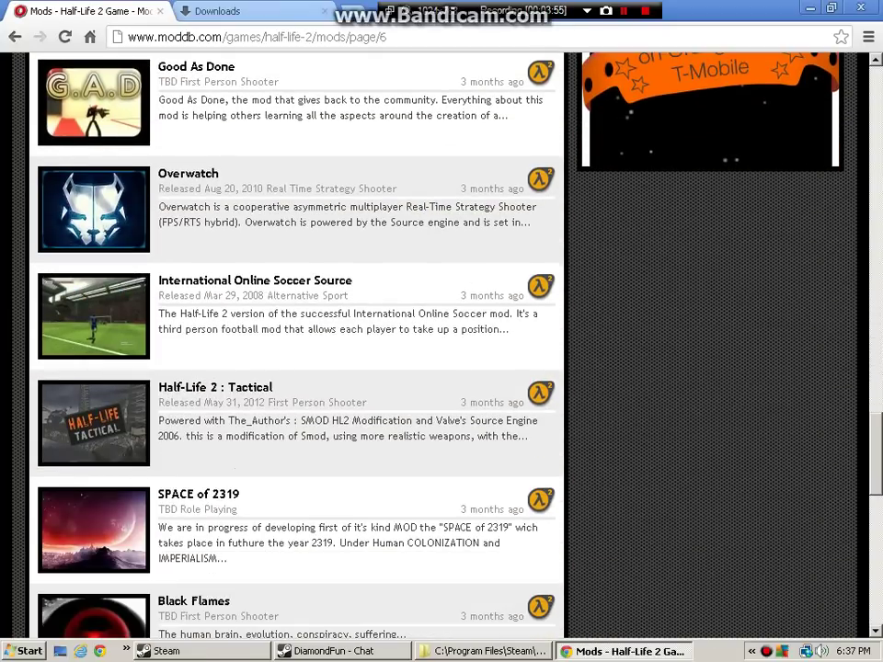
scroll(239, 280, "down", 4)
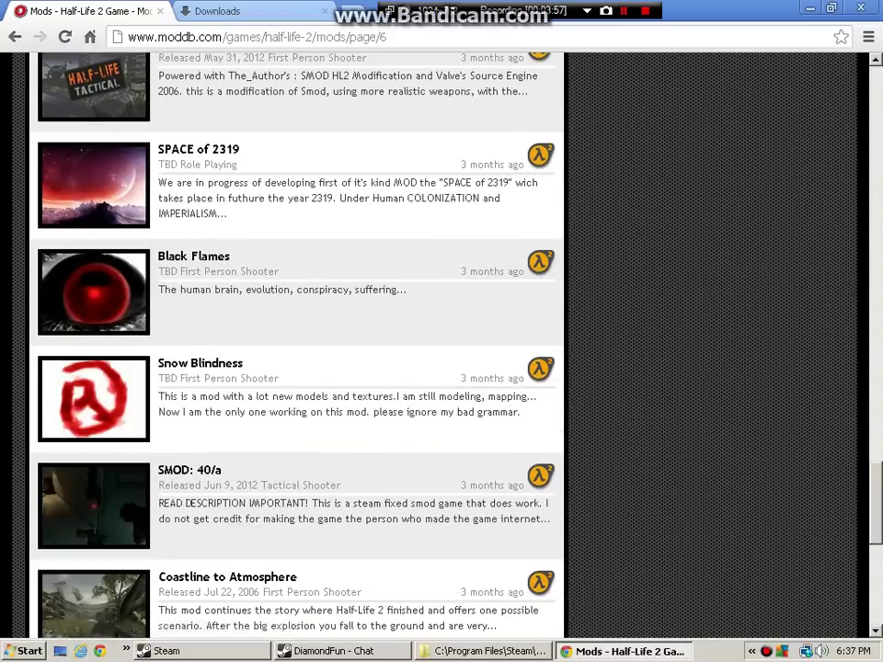
scroll(239, 280, "down", 3)
scroll(239, 285, "down", 2)
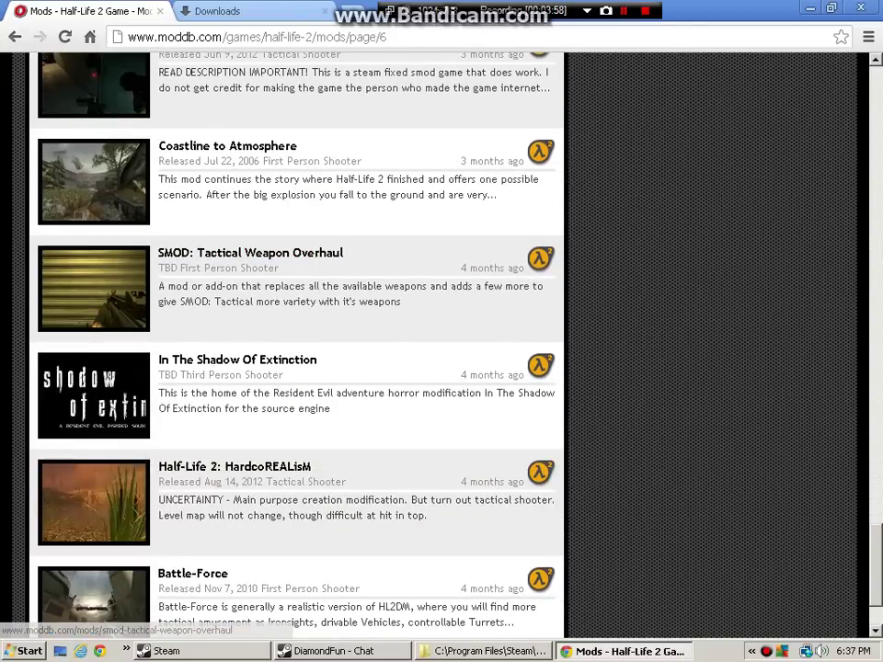
scroll(239, 285, "down", 1)
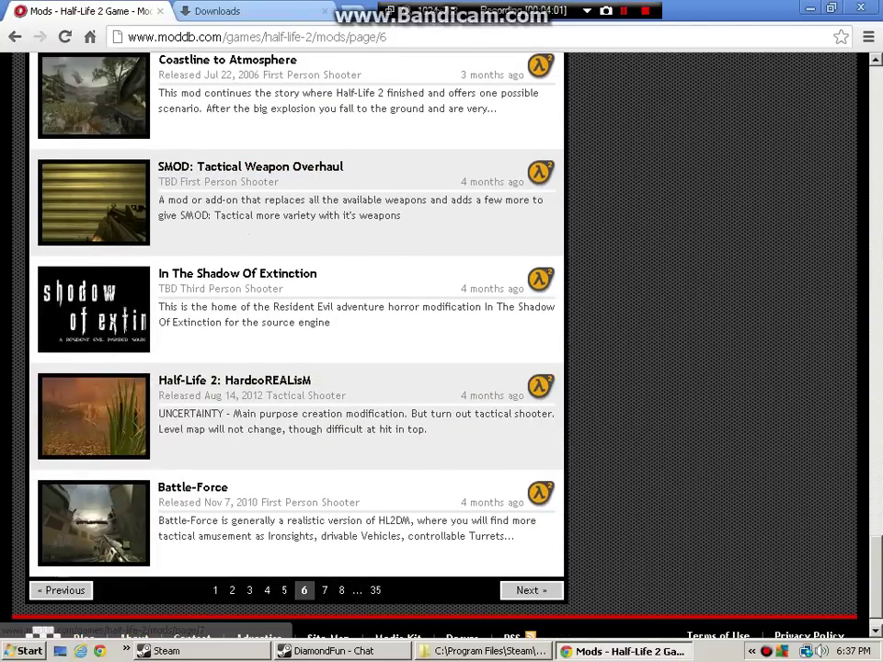
- Open mods page 7, look over the Biohazard mod page, then return to page 7 and scroll down
left_click(530, 589)
scroll(88, 391, "down", 5)
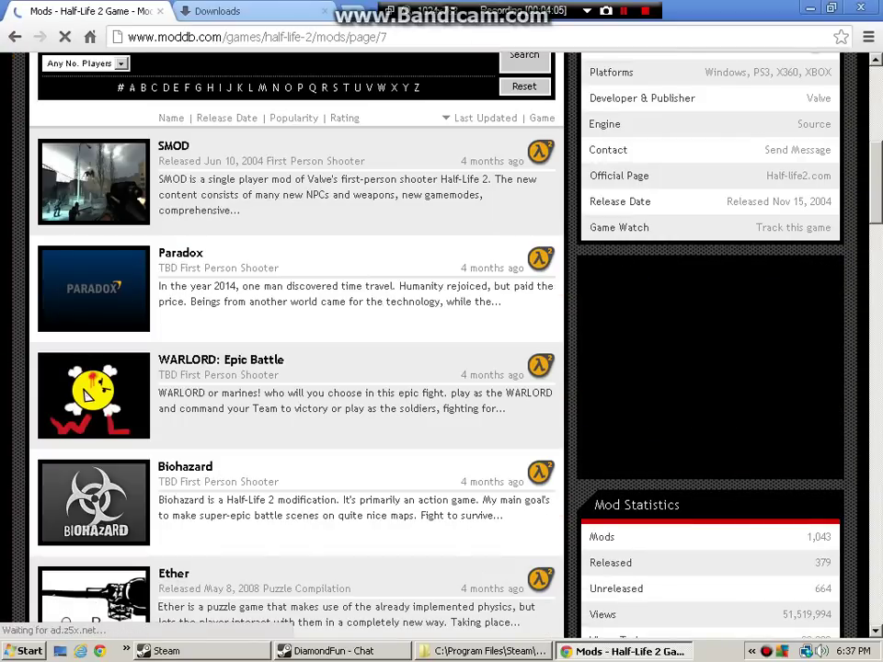
scroll(184, 294, "down", 2)
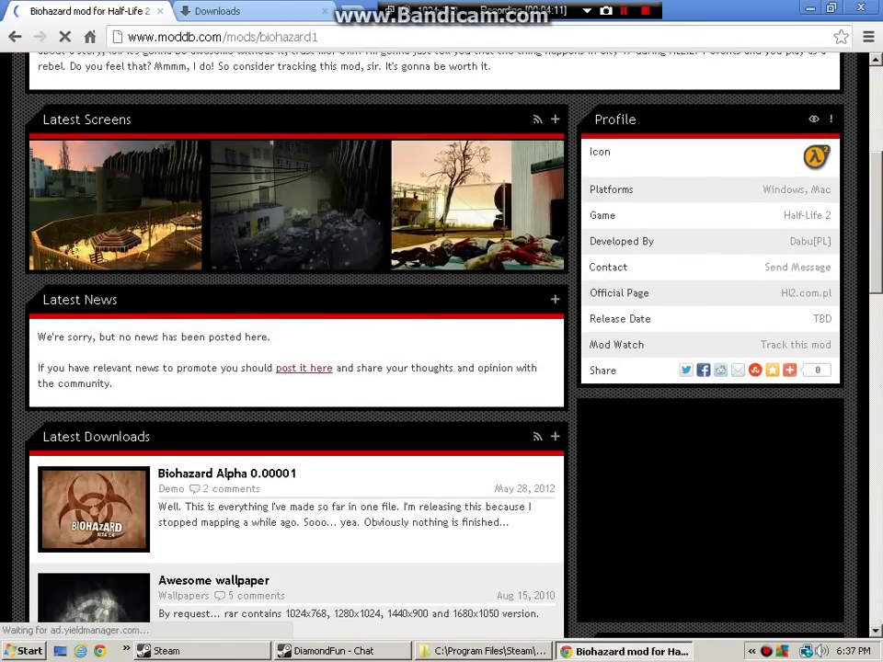
scroll(227, 303, "down", 6)
scroll(226, 303, "up", 4)
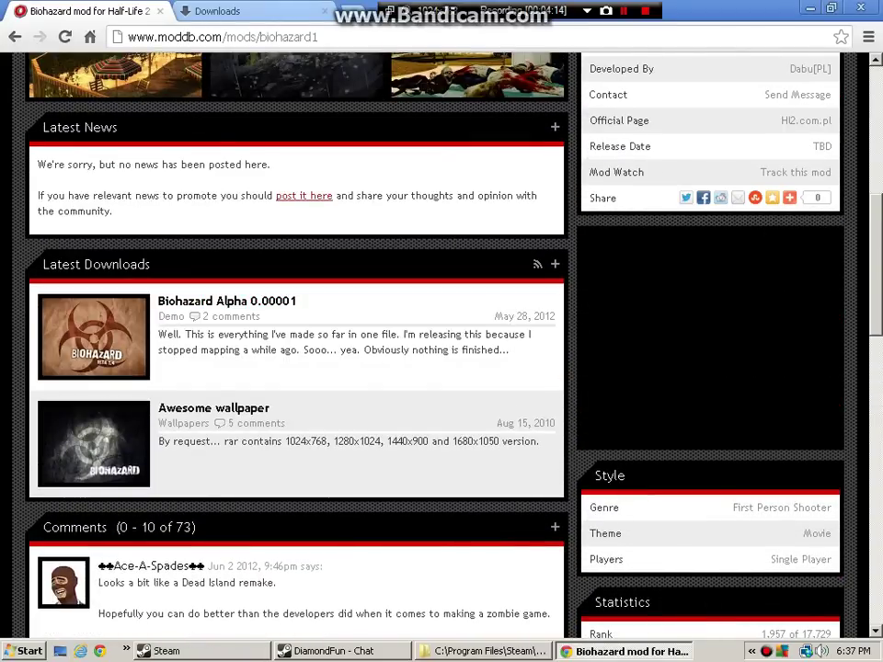
key("alt+Left")
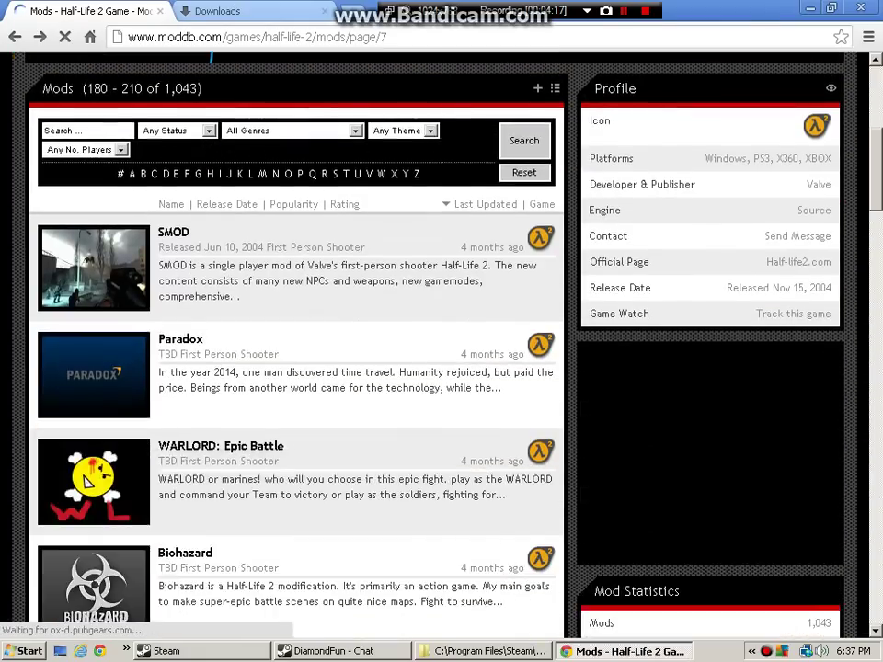
scroll(295, 340, "down", 2)
scroll(294, 340, "down", 1)
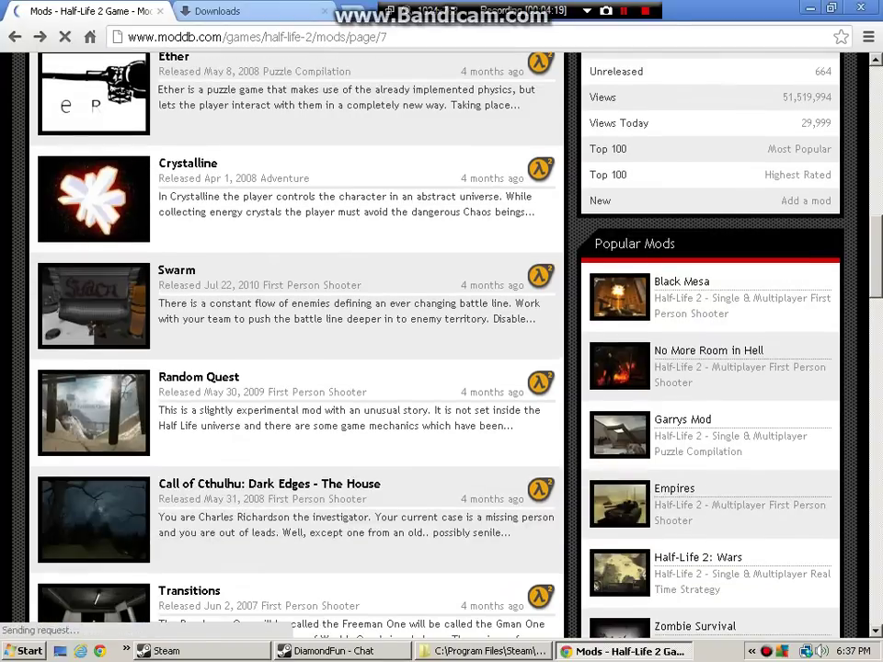
scroll(294, 340, "down", 2)
scroll(294, 340, "down", 2)
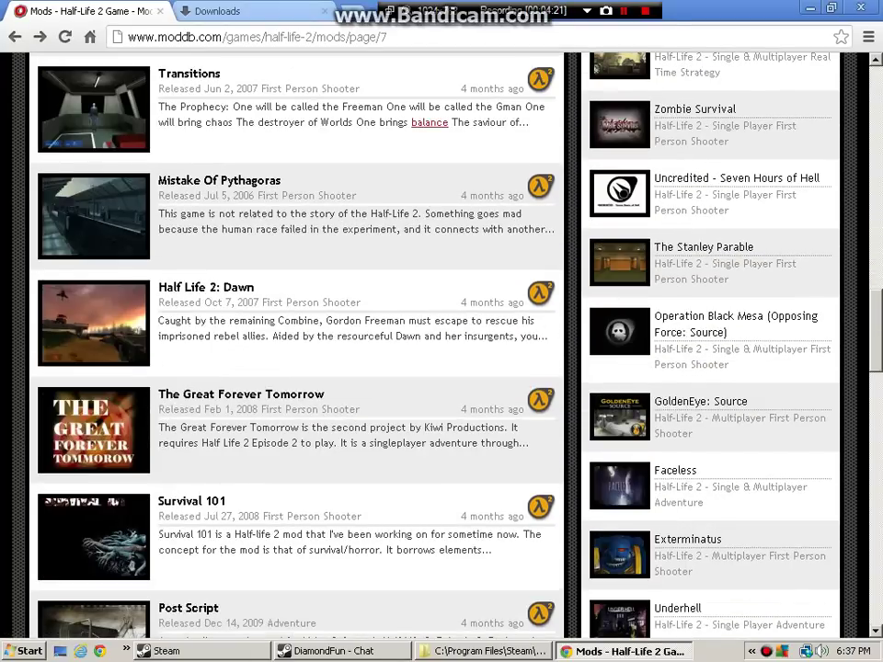
- Glance at The Great Forever Tomorrow mod page and return to page 7
left_click(241, 393)
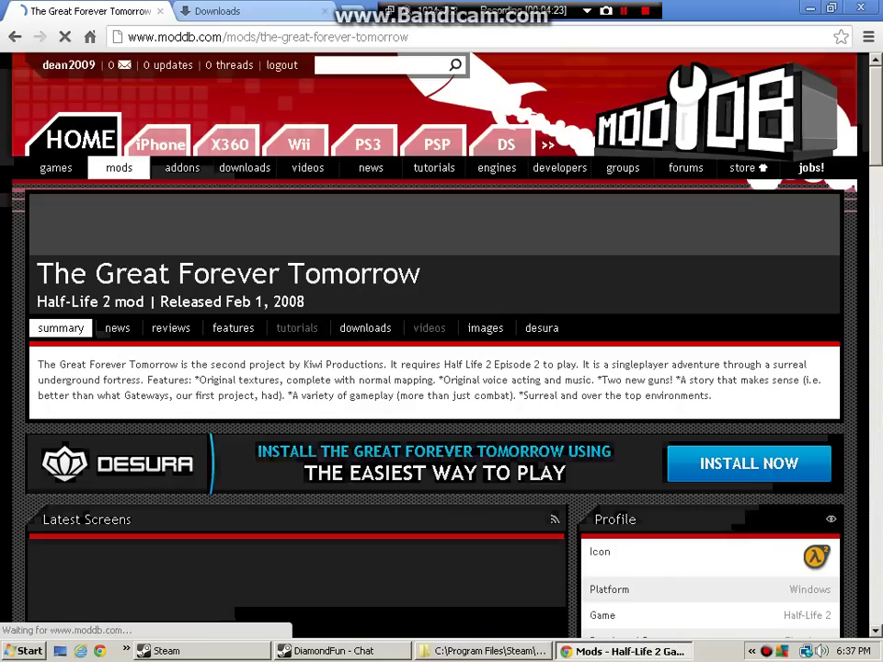
scroll(241, 394, "down", 3)
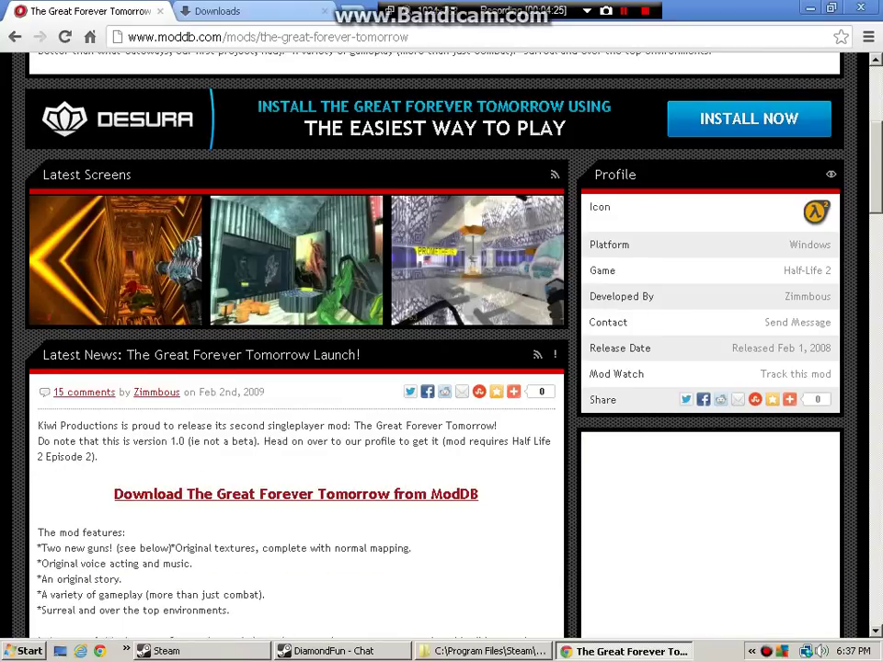
scroll(296, 260, "down", 4)
key("alt+Left")
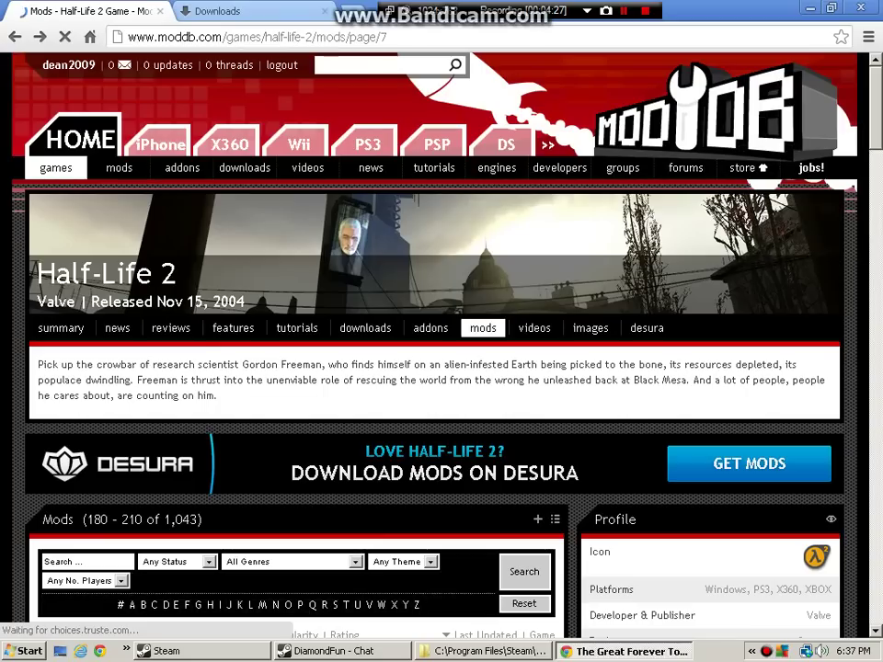
- Scroll further down page 7 and glance at the Survival 101 mod page
scroll(294, 367, "down", 3)
scroll(294, 367, "down", 4)
scroll(294, 367, "down", 3)
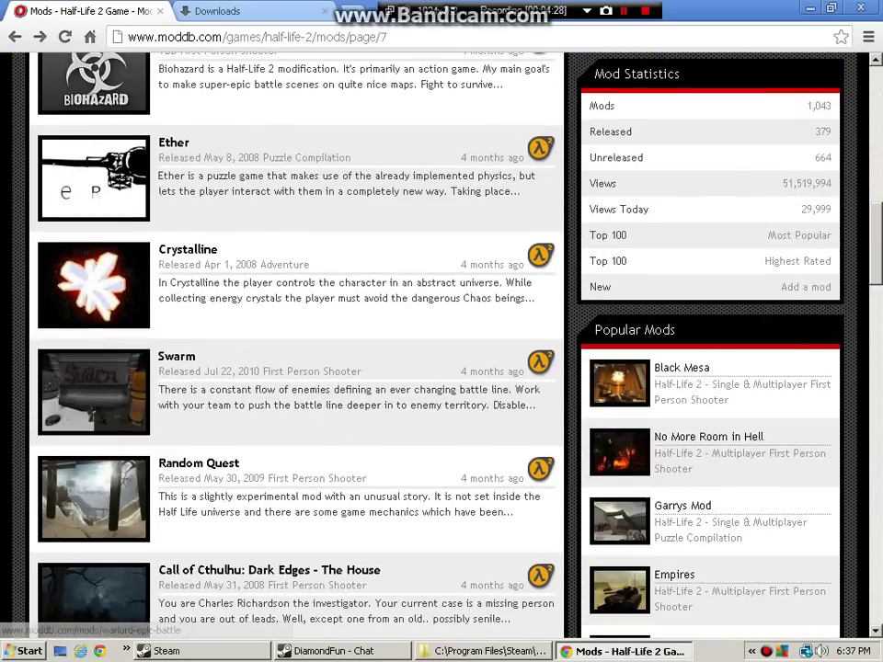
scroll(294, 368, "down", 2)
scroll(294, 368, "down", 2)
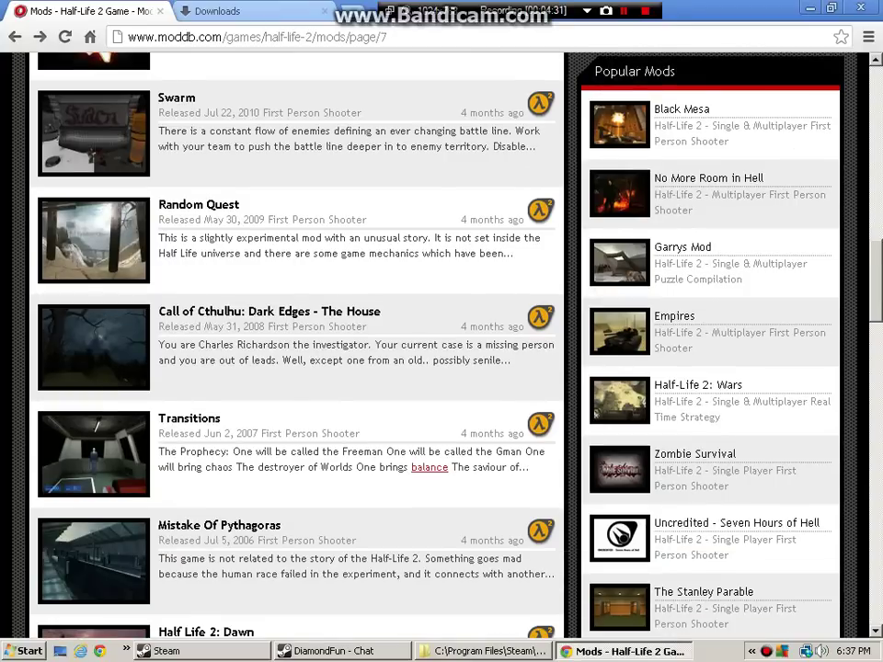
scroll(294, 368, "down", 3)
scroll(294, 368, "down", 2)
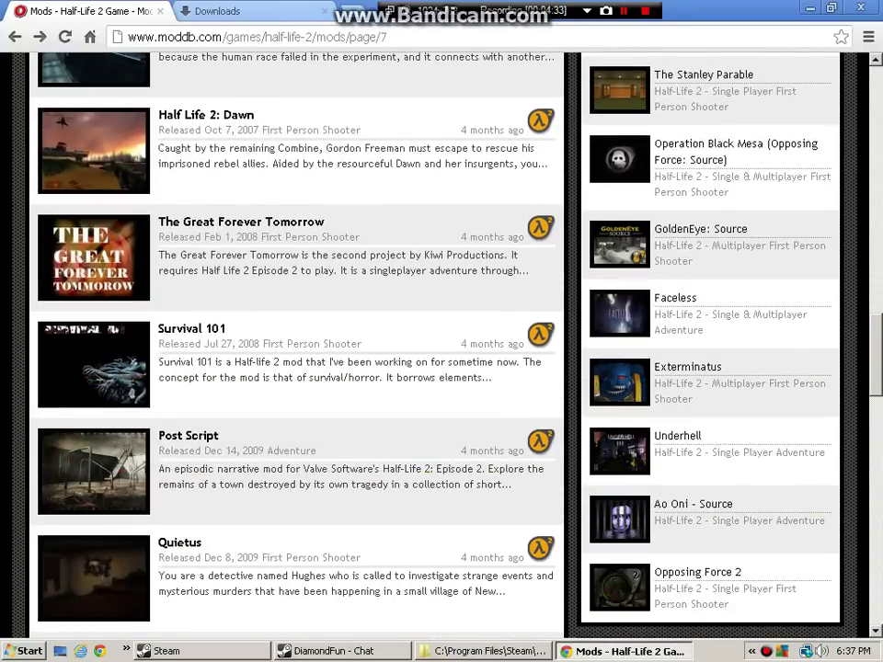
left_click(192, 328)
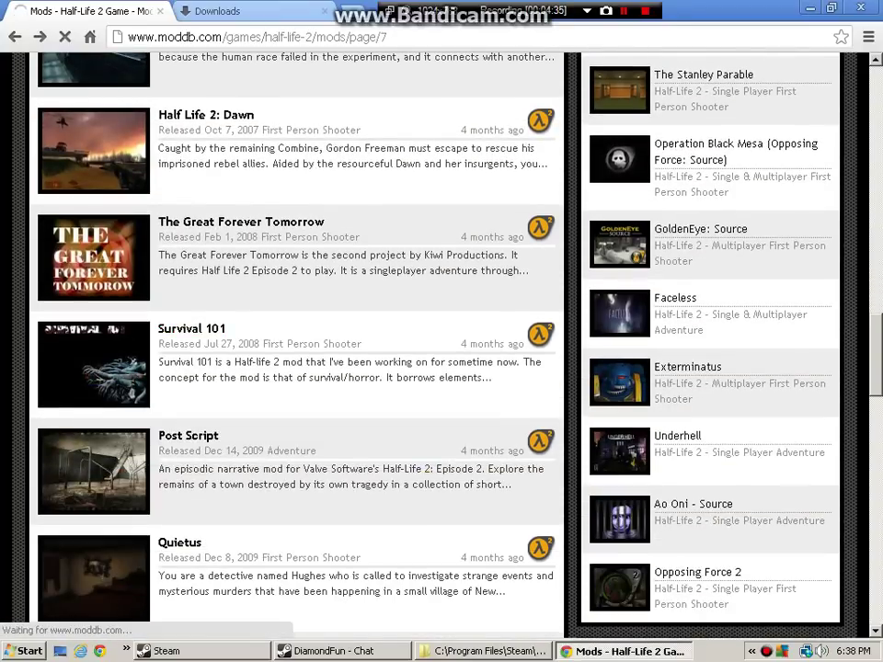
scroll(51, 317, "down", 3)
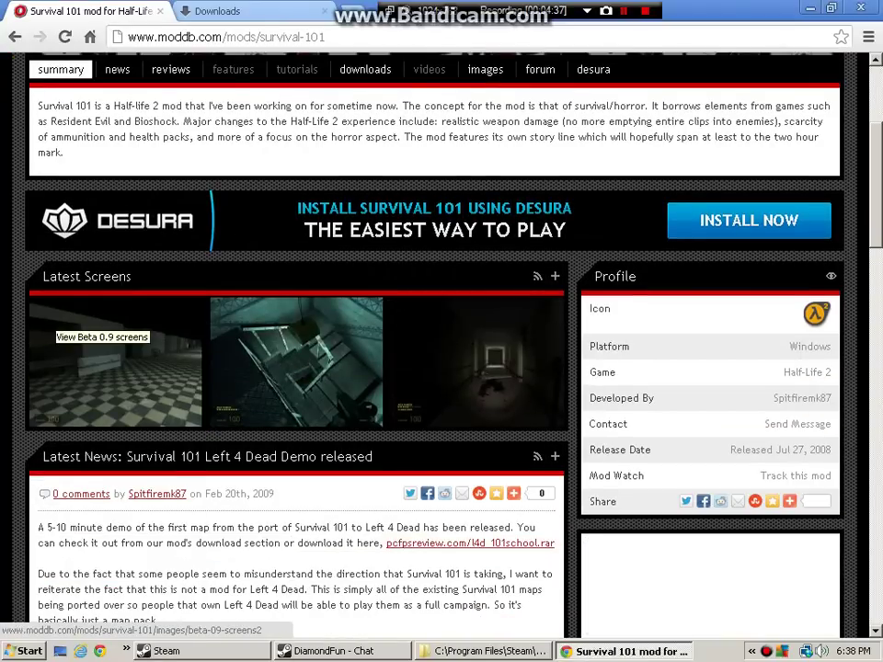
left_click(14, 37)
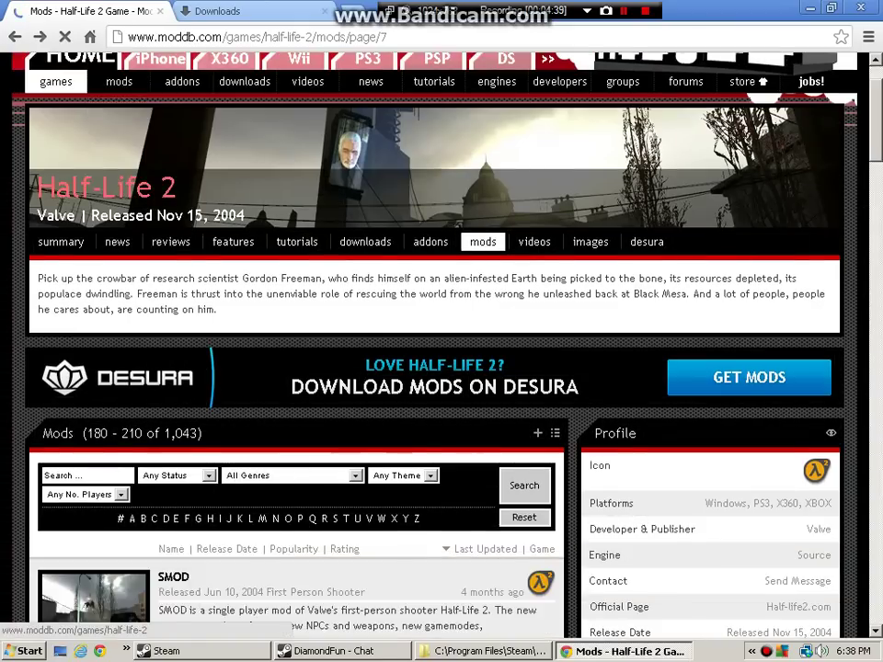
- Scroll to the bottom of page 7 and move on to page 8
scroll(441, 350, "down", 5)
scroll(441, 350, "down", 3)
scroll(441, 350, "down", 4)
scroll(441, 349, "down", 5)
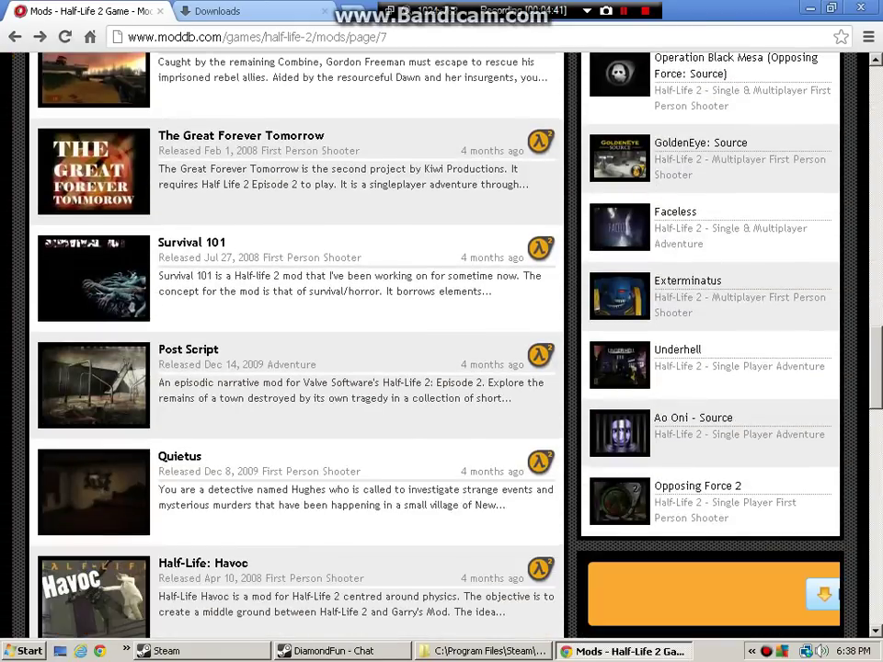
scroll(441, 349, "down", 1)
scroll(441, 349, "down", 2)
scroll(441, 349, "down", 3)
scroll(184, 259, "down", 2)
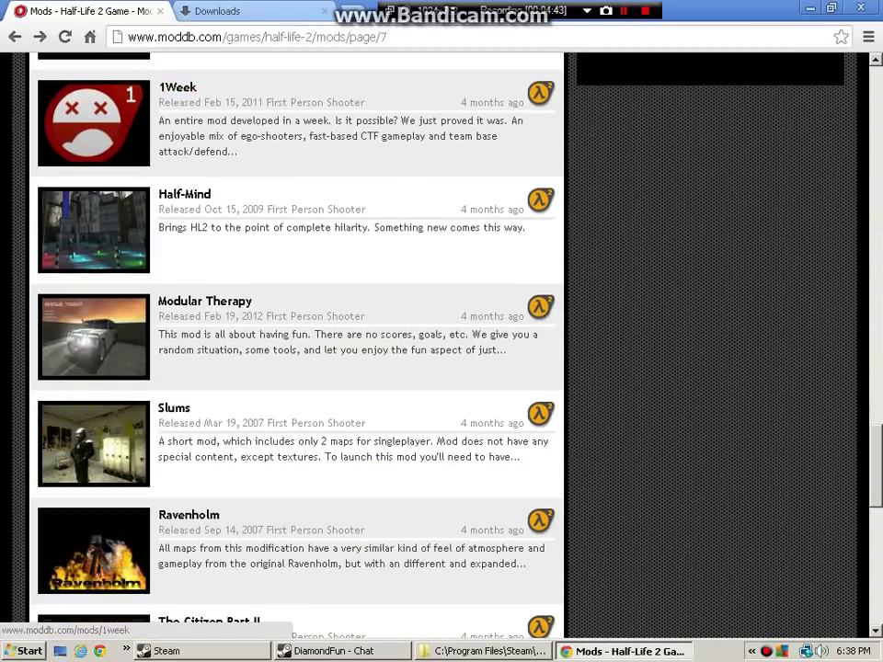
scroll(184, 260, "down", 3)
scroll(295, 349, "down", 1)
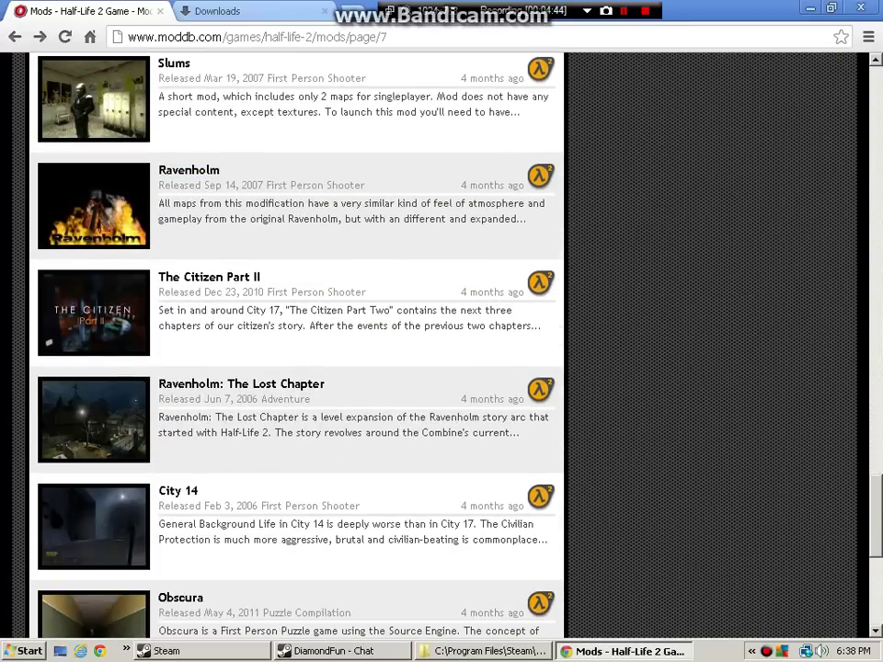
scroll(295, 349, "down", 5)
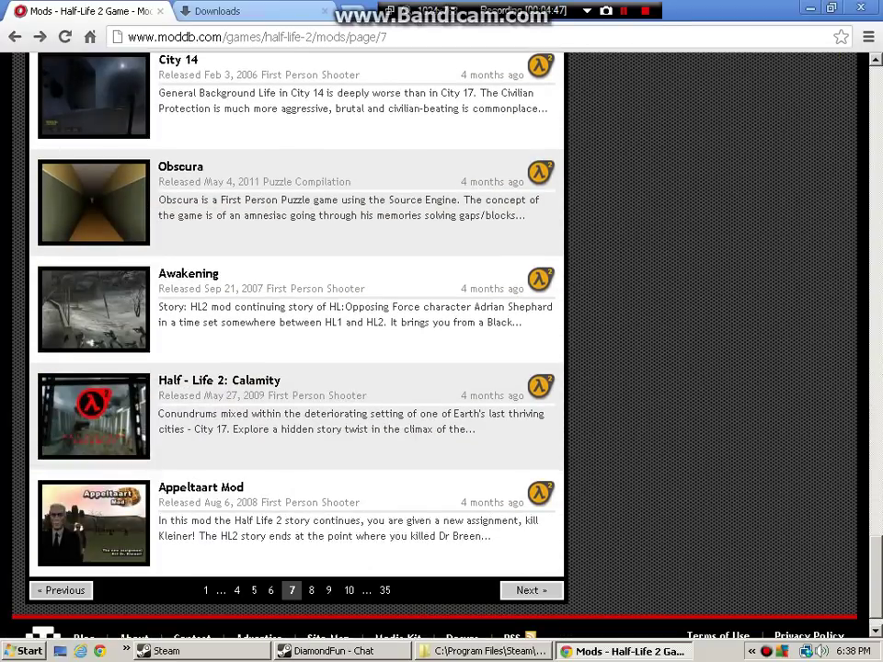
left_click(531, 590)
- Scroll through page 8 of the Half-Life 2 mods list
scroll(294, 367, "down", 1)
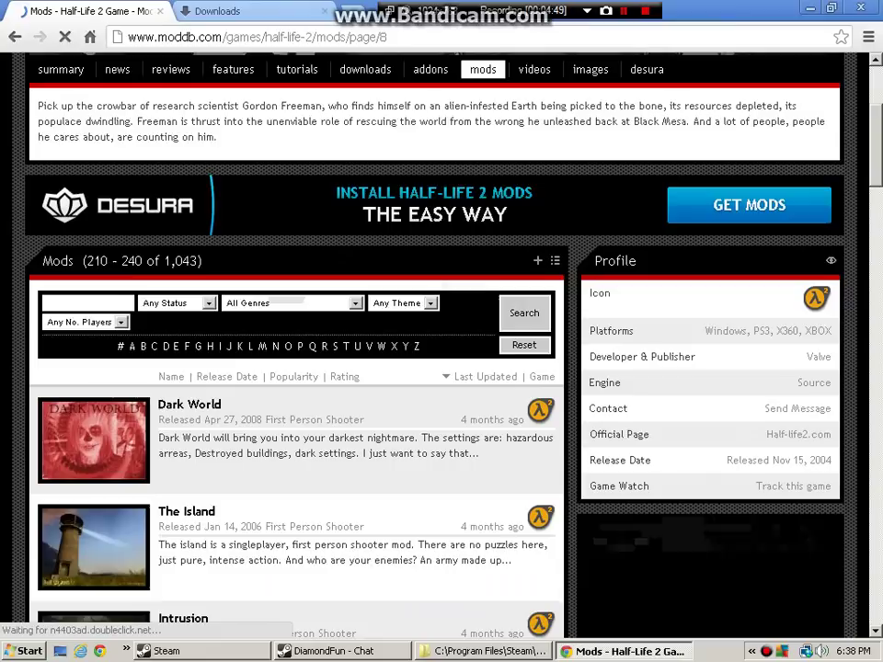
scroll(294, 368, "down", 4)
scroll(294, 368, "down", 3)
scroll(294, 368, "down", 1)
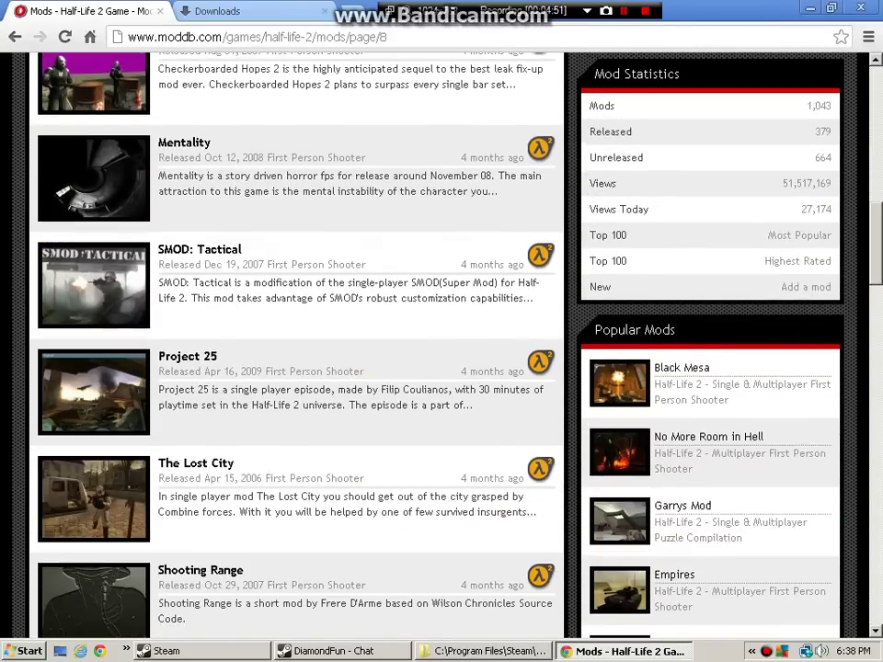
scroll(295, 368, "down", 2)
scroll(294, 368, "down", 3)
scroll(294, 368, "down", 3)
scroll(294, 368, "down", 3)
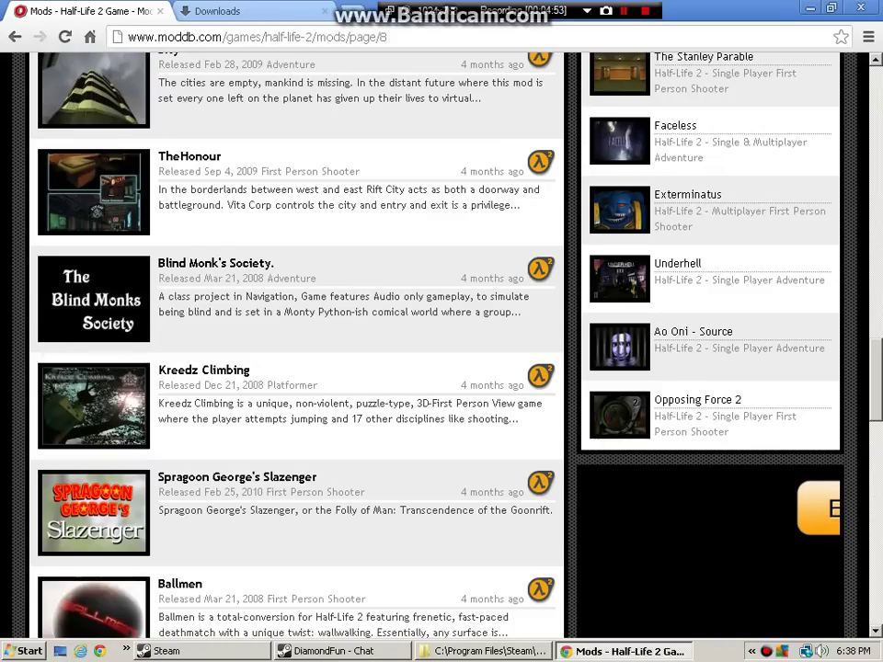
scroll(294, 368, "down", 3)
scroll(294, 368, "down", 1)
scroll(295, 368, "down", 2)
scroll(295, 367, "down", 1)
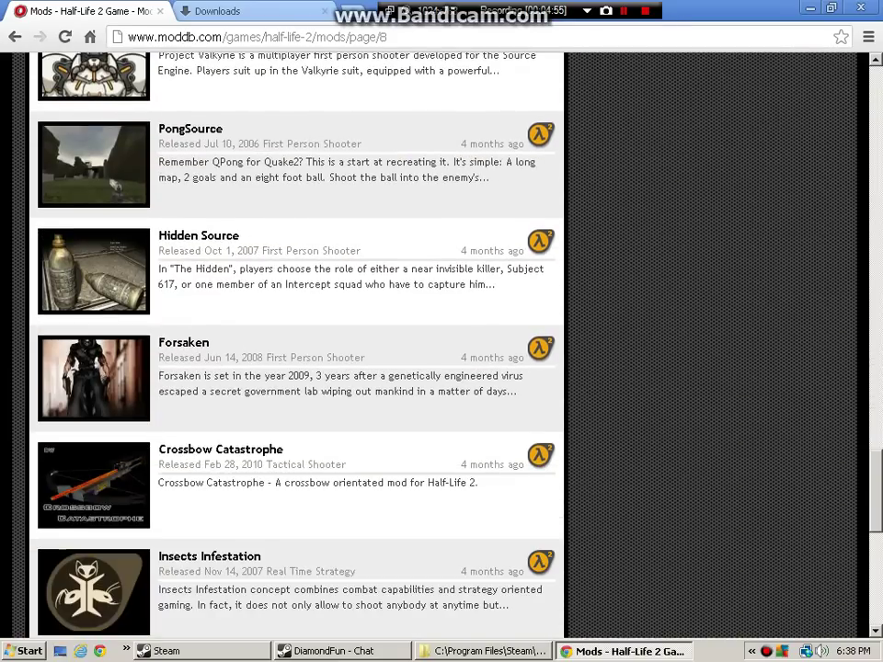
scroll(294, 367, "down", 3)
scroll(294, 368, "down", 2)
scroll(294, 367, "down", 2)
scroll(294, 367, "down", 1)
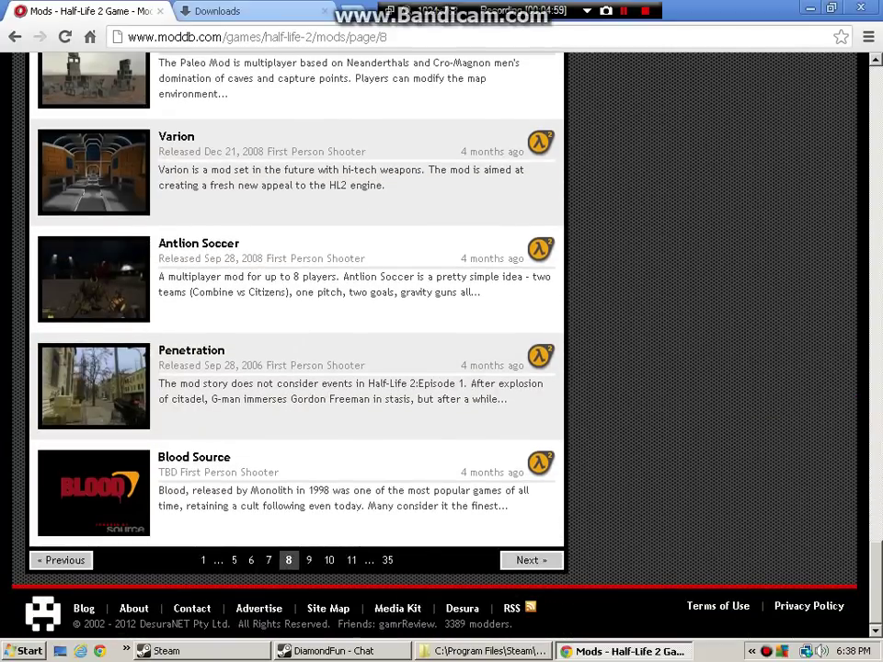
- Go to page 9 and scroll through its mods
left_click(530, 560)
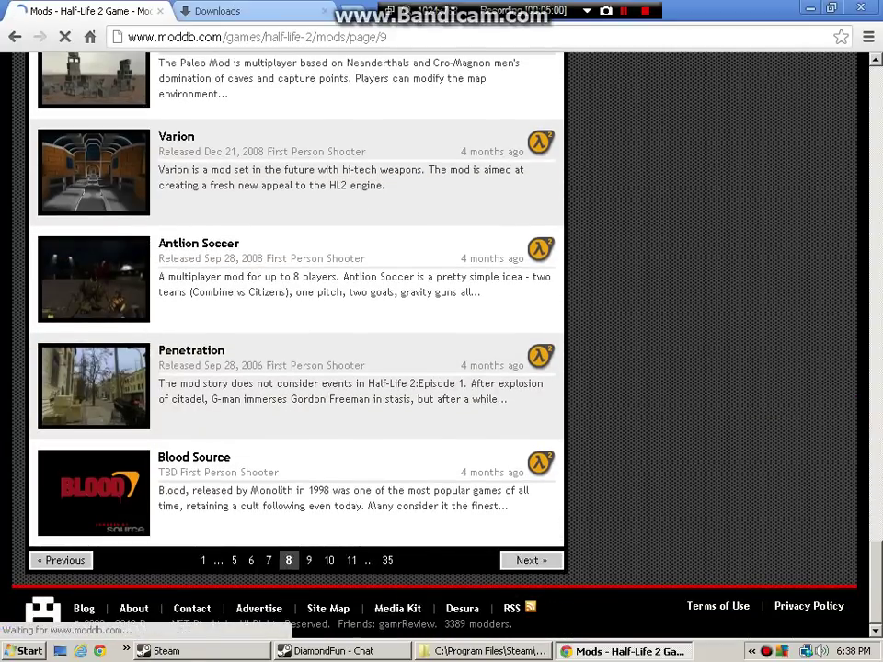
scroll(295, 368, "down", 4)
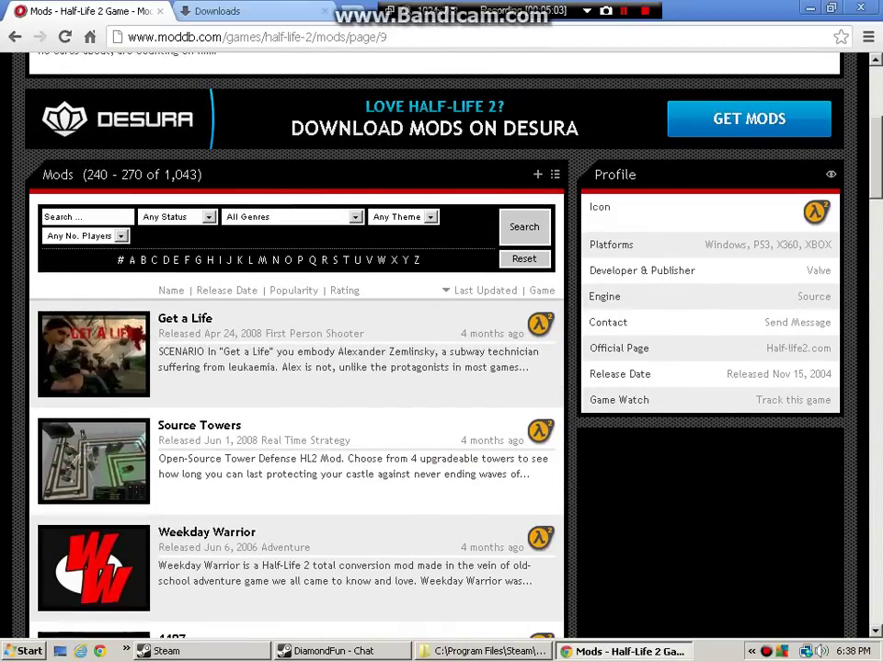
scroll(294, 368, "down", 2)
scroll(294, 367, "down", 2)
scroll(295, 368, "down", 1)
scroll(294, 368, "down", 2)
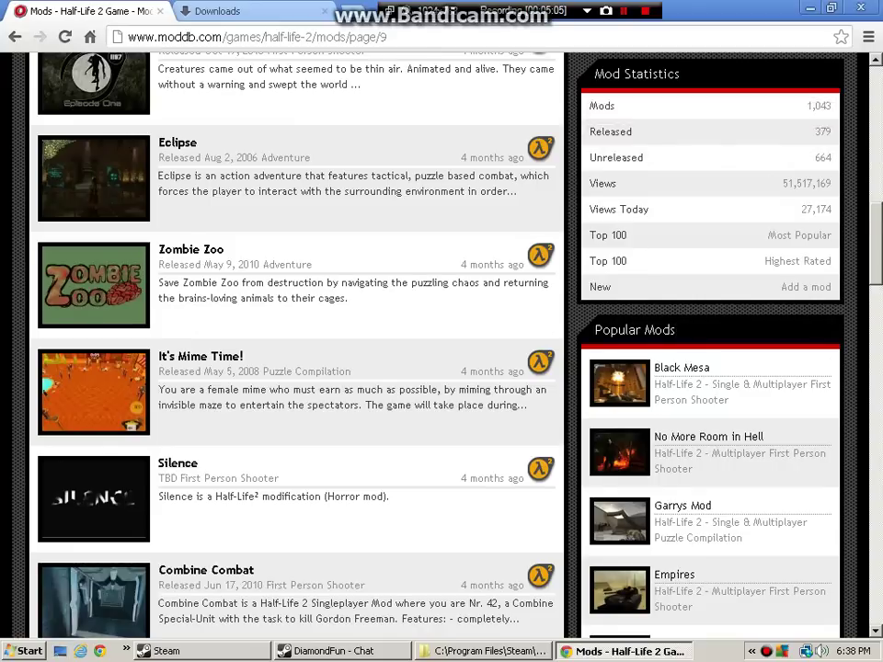
scroll(294, 368, "down", 2)
scroll(294, 367, "down", 2)
scroll(295, 368, "down", 2)
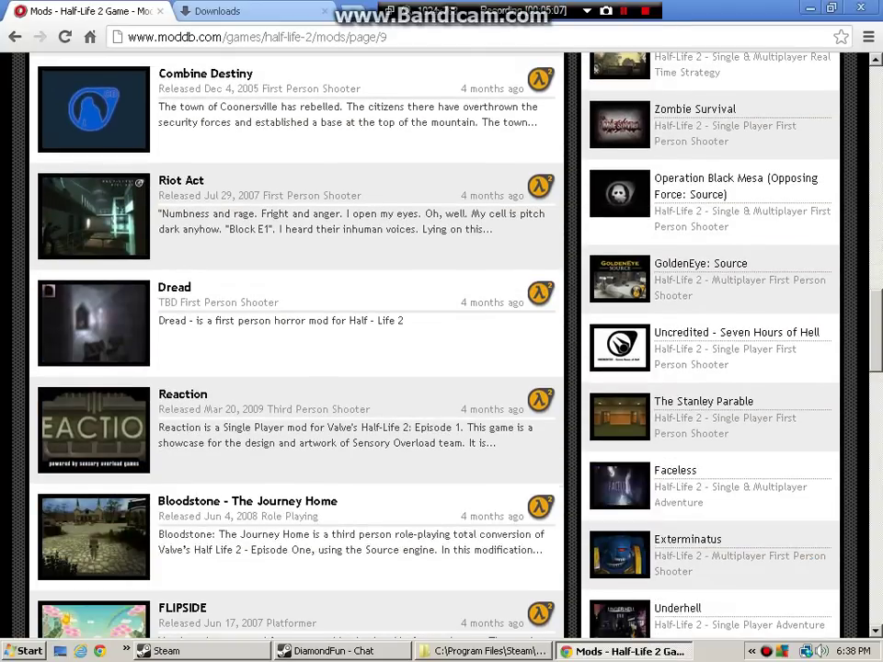
scroll(294, 368, "down", 2)
scroll(294, 368, "down", 3)
scroll(294, 368, "up", 2)
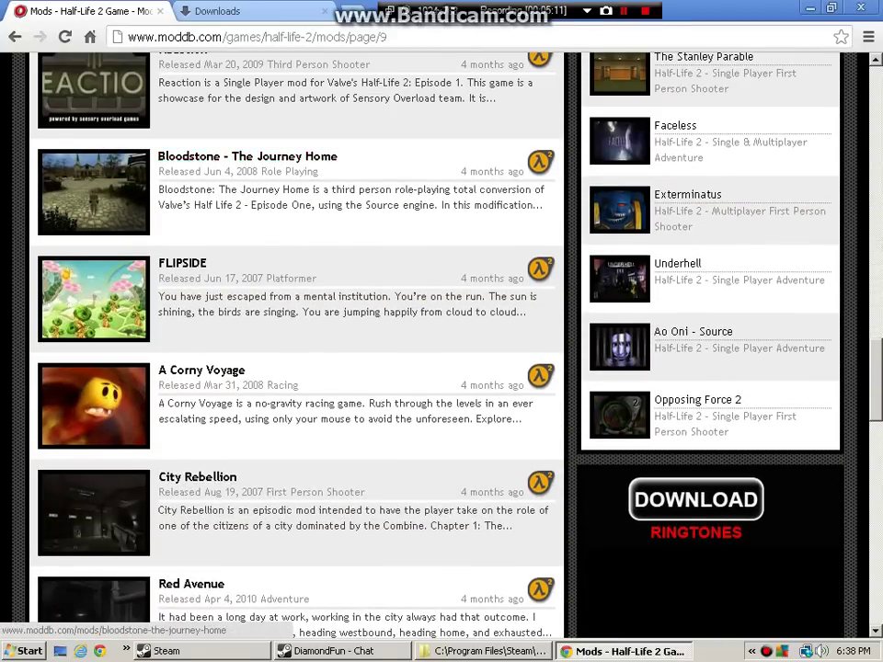
scroll(248, 158, "down", 5)
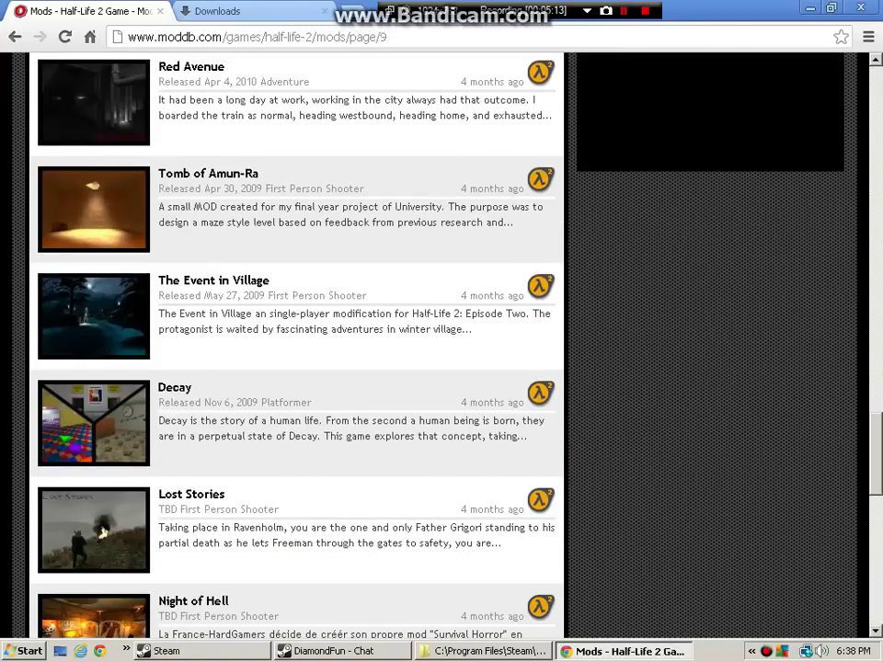
scroll(295, 368, "down", 3)
scroll(294, 367, "down", 2)
scroll(294, 368, "down", 1)
scroll(294, 368, "down", 2)
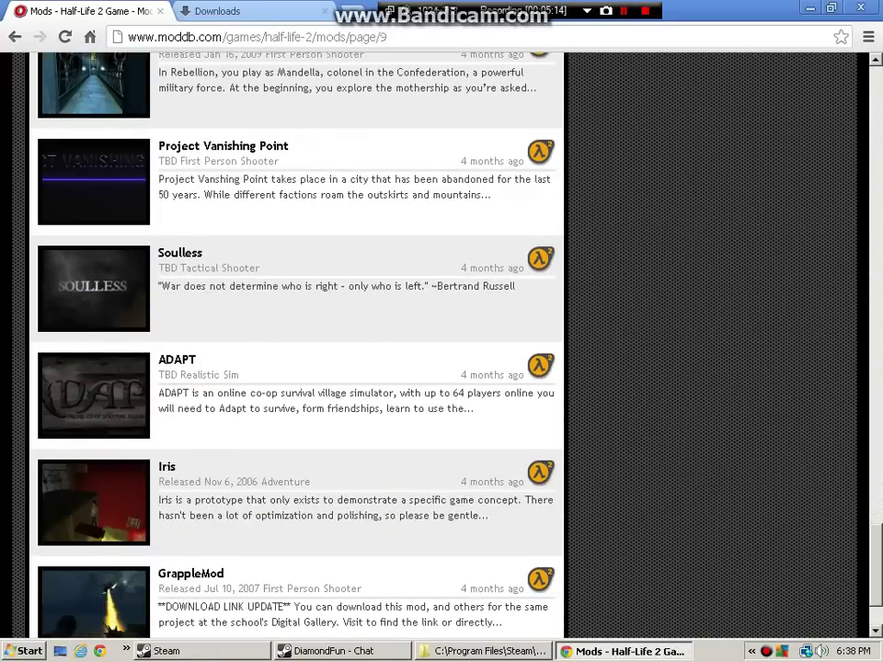
scroll(294, 368, "down", 2)
- Go to page 10 and scroll past City_SPb and Proyect-Z to Frontiers
left_click(309, 560)
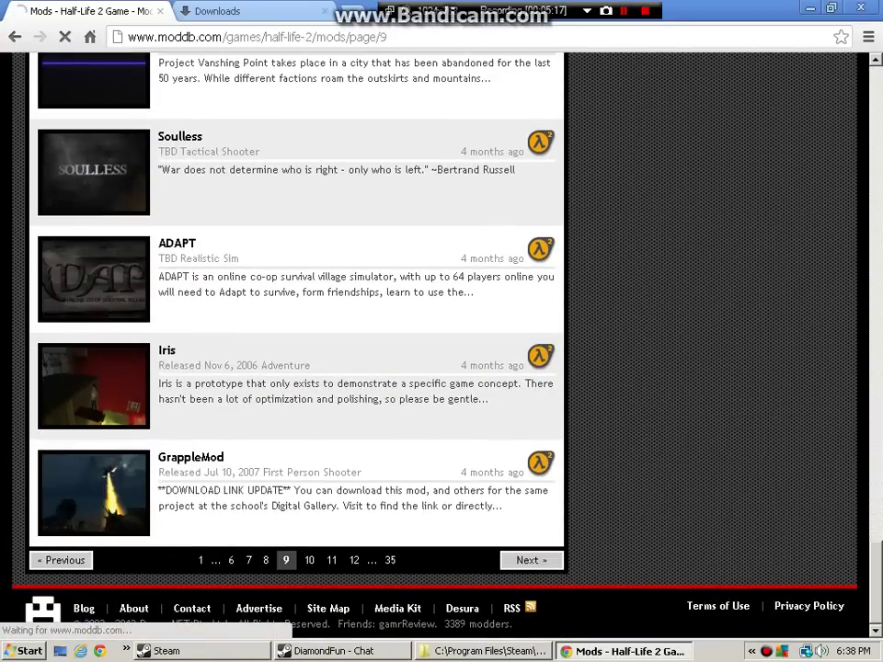
scroll(295, 368, "down", 1)
scroll(295, 368, "down", 3)
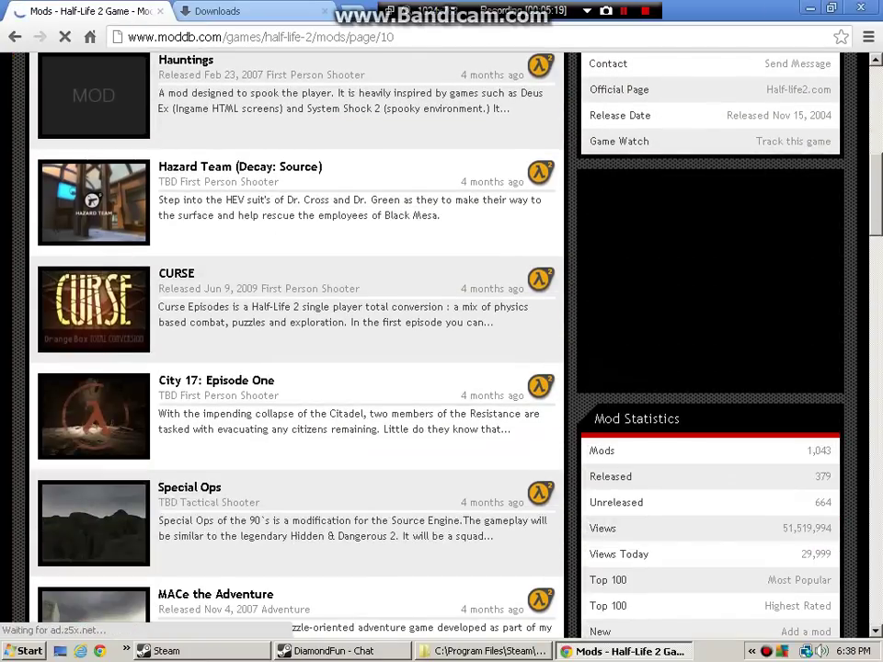
scroll(294, 368, "down", 2)
scroll(294, 368, "down", 3)
scroll(295, 368, "down", 3)
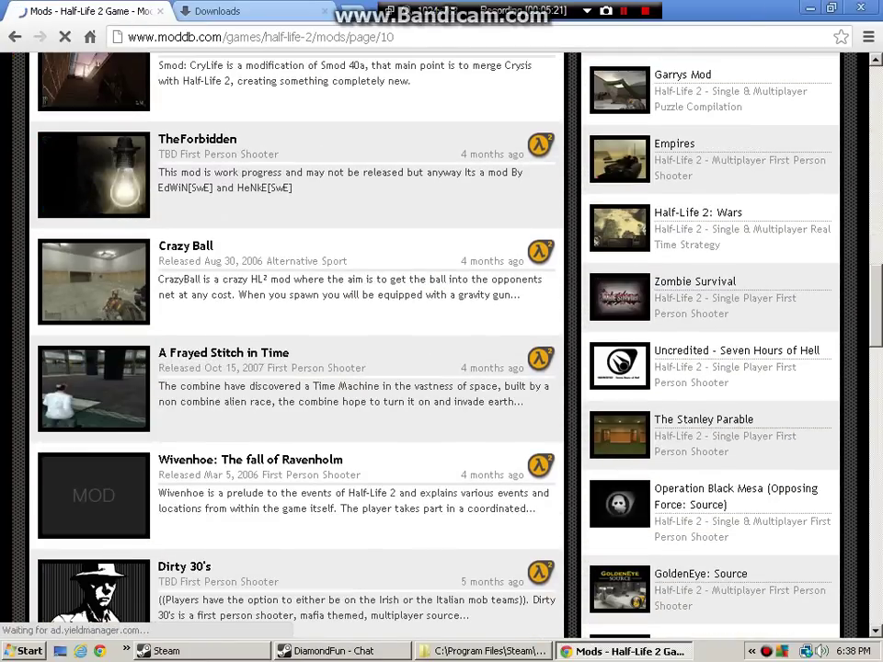
scroll(294, 367, "down", 1)
scroll(294, 367, "down", 2)
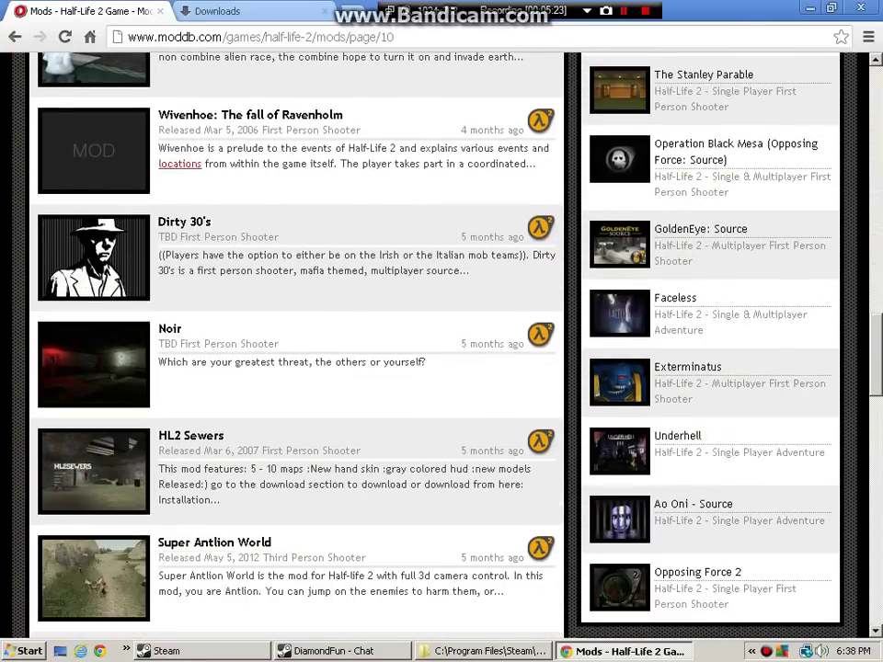
scroll(294, 367, "down", 1)
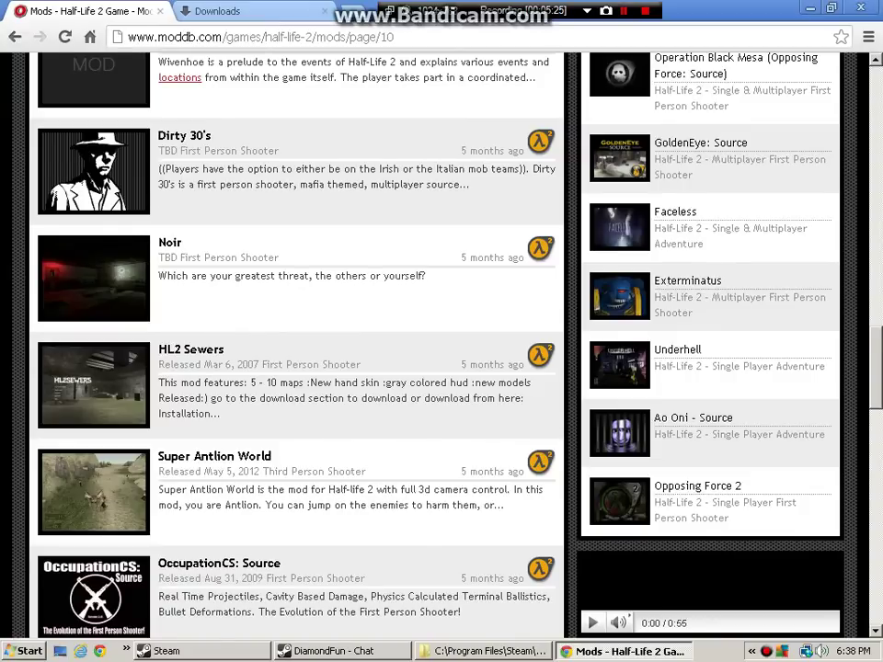
scroll(294, 368, "down", 1)
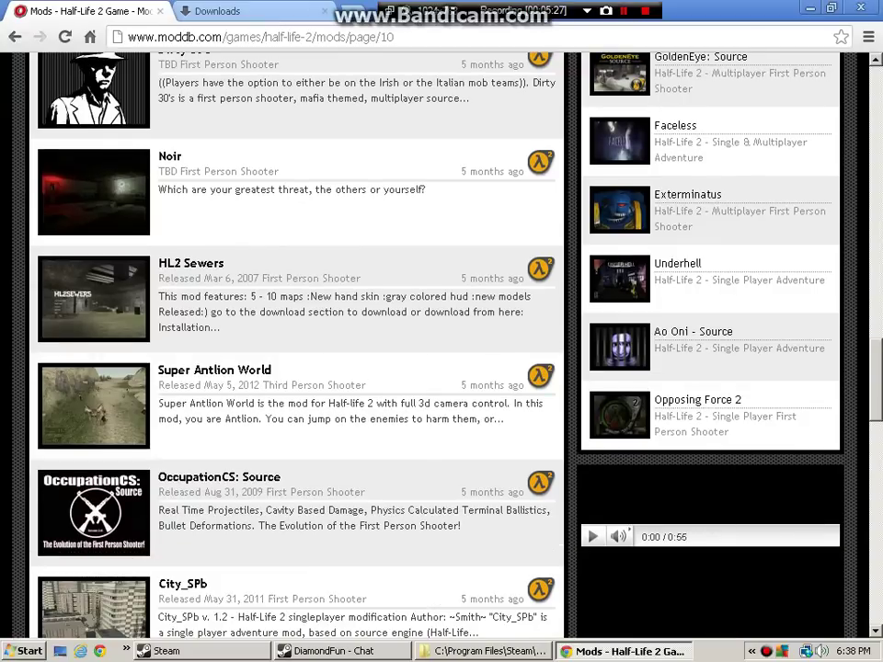
scroll(294, 368, "down", 1)
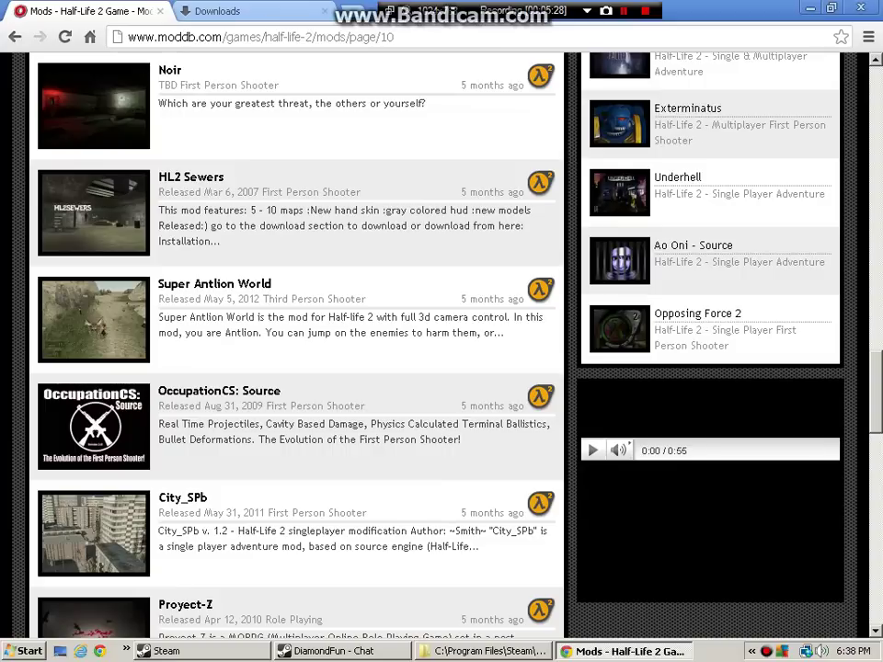
scroll(294, 367, "down", 2)
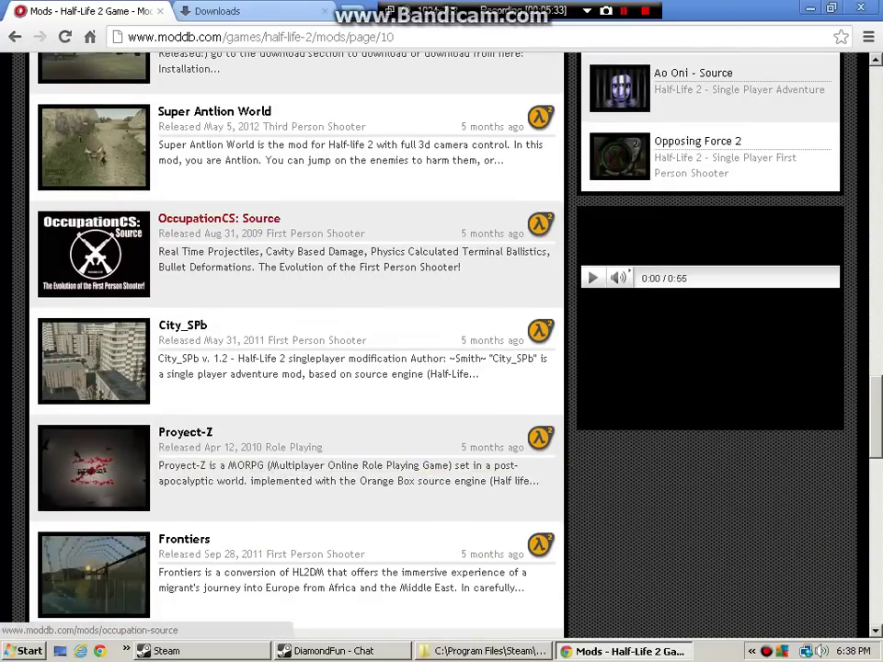
- Open the Proyect-Z mod page and scroll through it
left_click(42, 471)
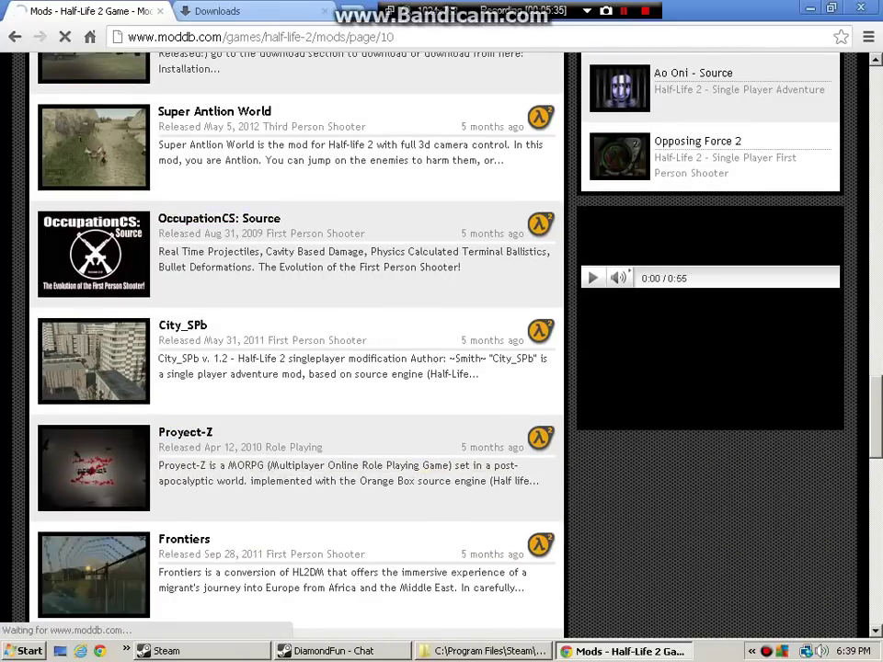
scroll(441, 349, "down", 8)
scroll(441, 349, "down", 5)
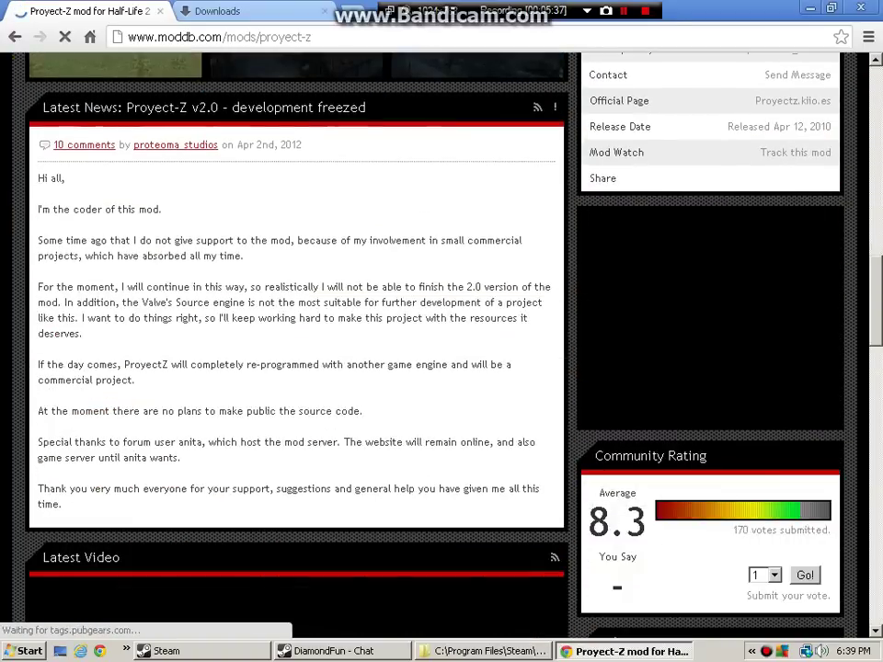
scroll(442, 350, "down", 8)
scroll(441, 350, "down", 4)
scroll(217, 341, "up", 3)
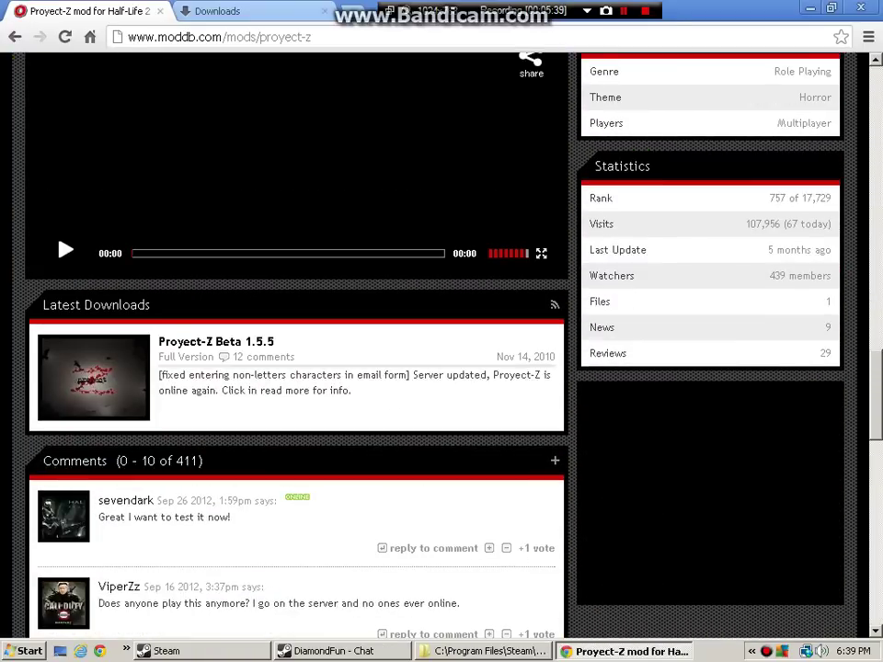
- Start downloading Proyect-Z Beta 1.5.5 and dismiss the mirror overlay
left_click(217, 341)
scroll(497, 456, "down", 3)
scroll(497, 457, "down", 2)
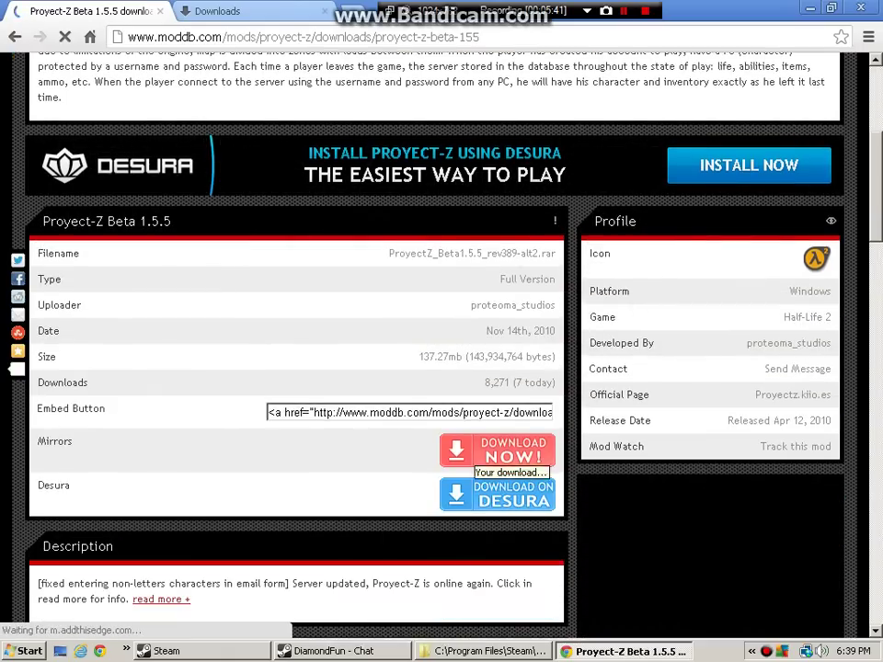
left_click(496, 456)
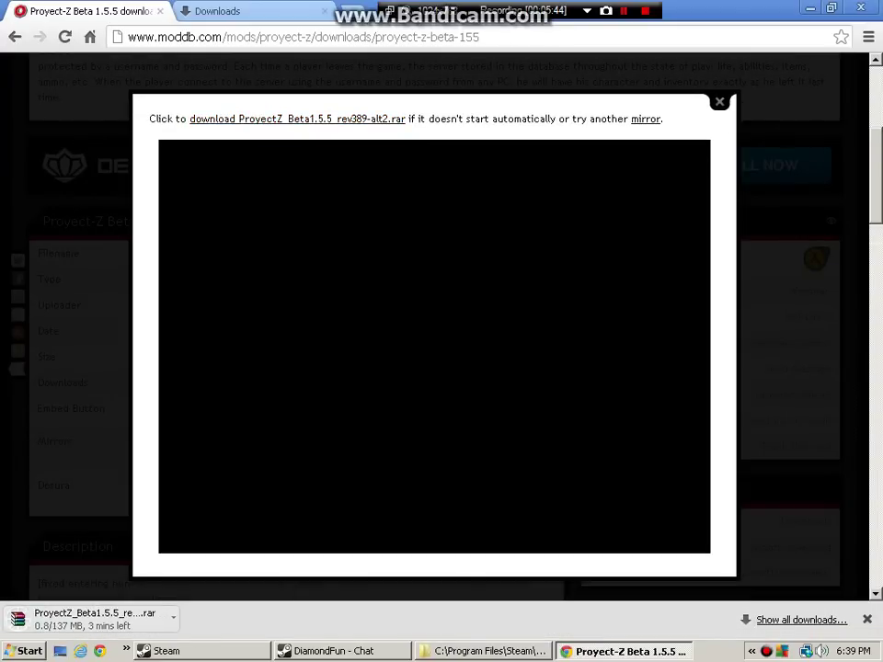
key("Escape")
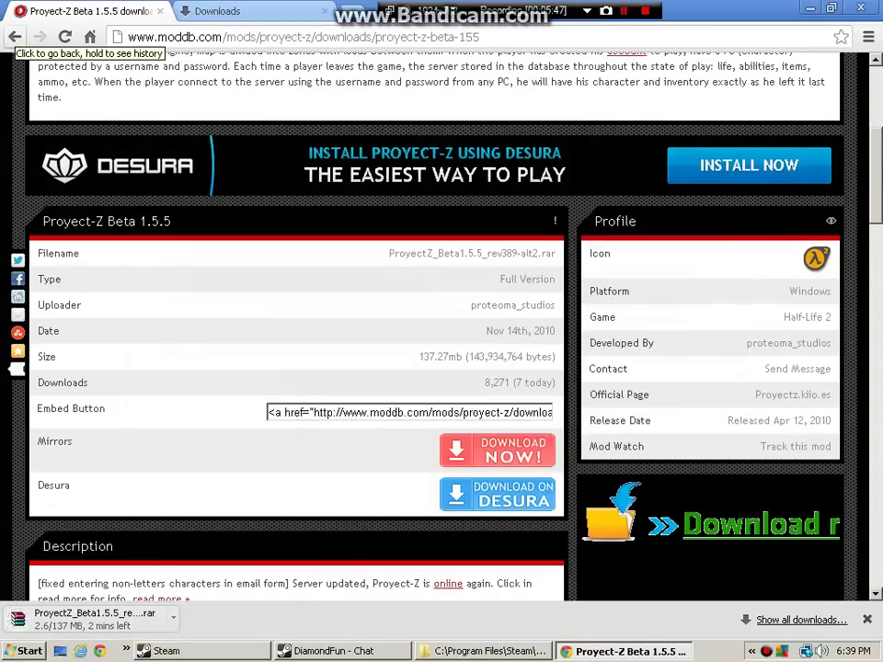
- Return to the Proyect-Z summary page and read through it
left_click(15, 37)
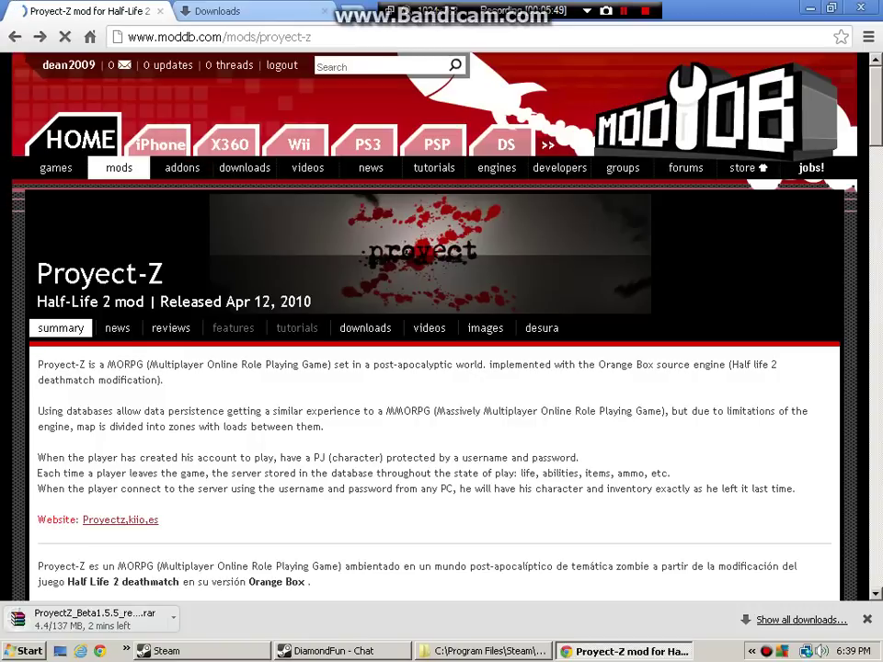
scroll(433, 368, "down", 2)
scroll(432, 368, "down", 4)
scroll(432, 368, "down", 3)
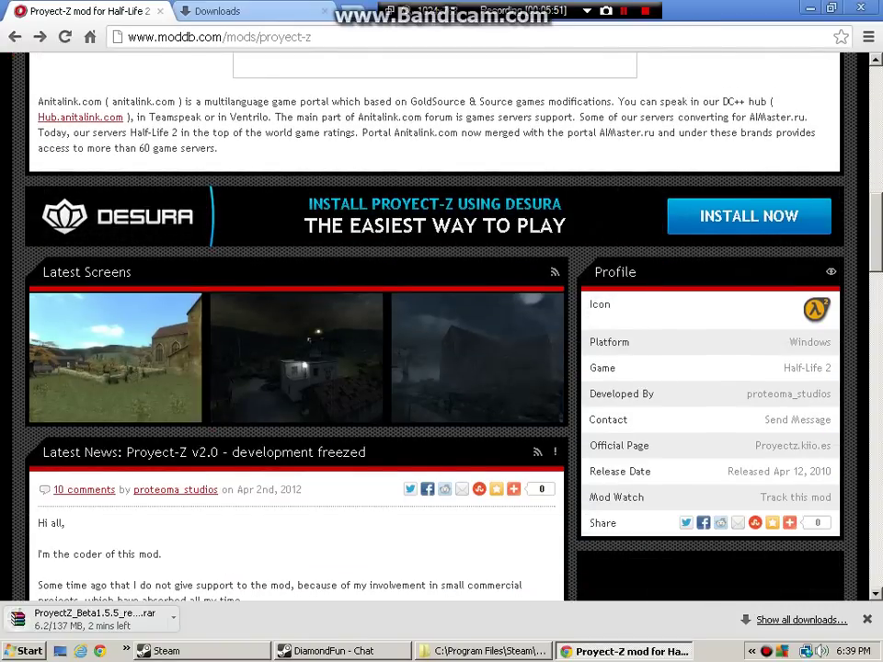
scroll(432, 368, "up", 5)
key("alt+Left")
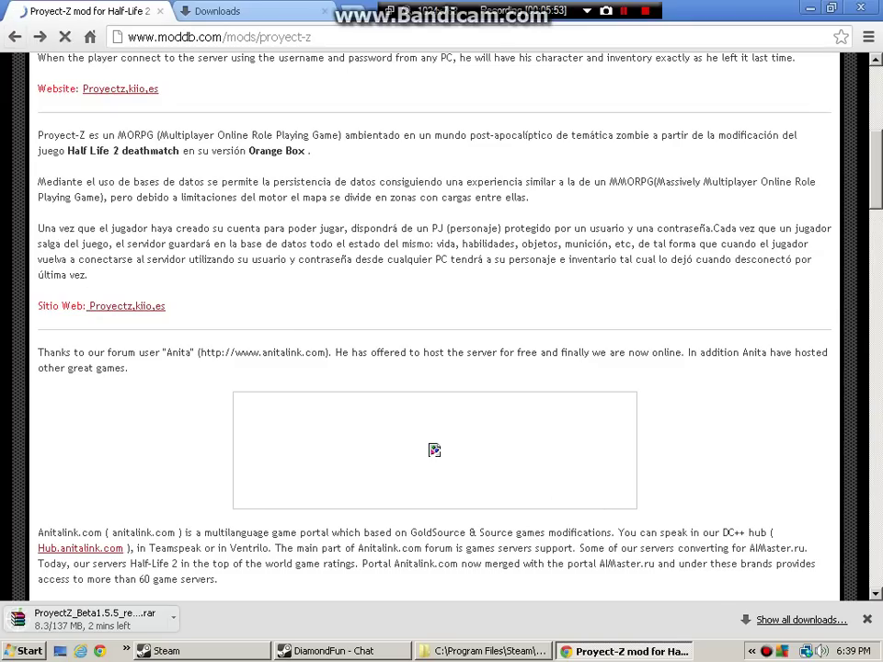
- Switch to the Downloads tab and wait for ProyectZ Beta 1.5.5 rev389 to finish
key("ctrl+Tab")
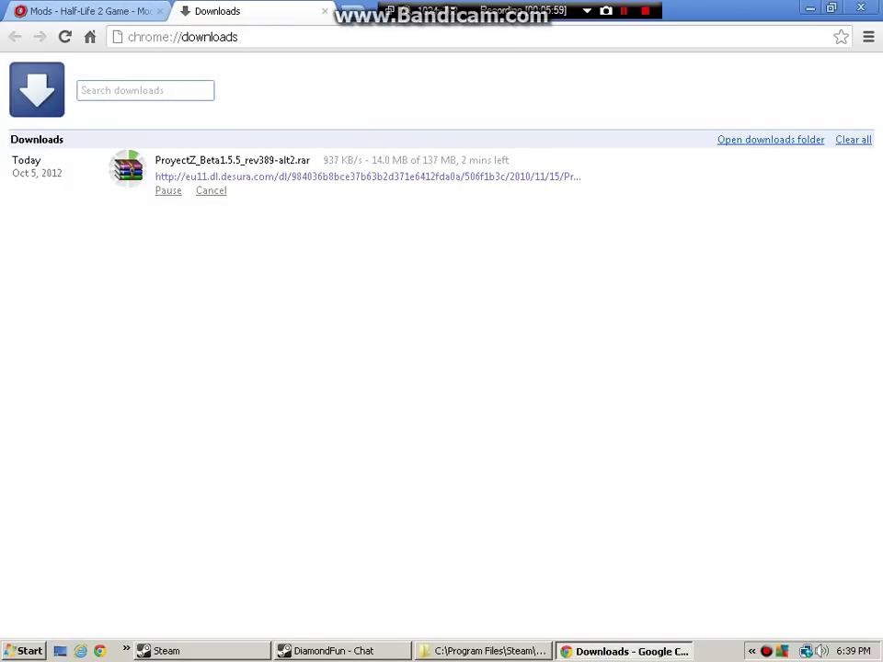
key("shift+F12")
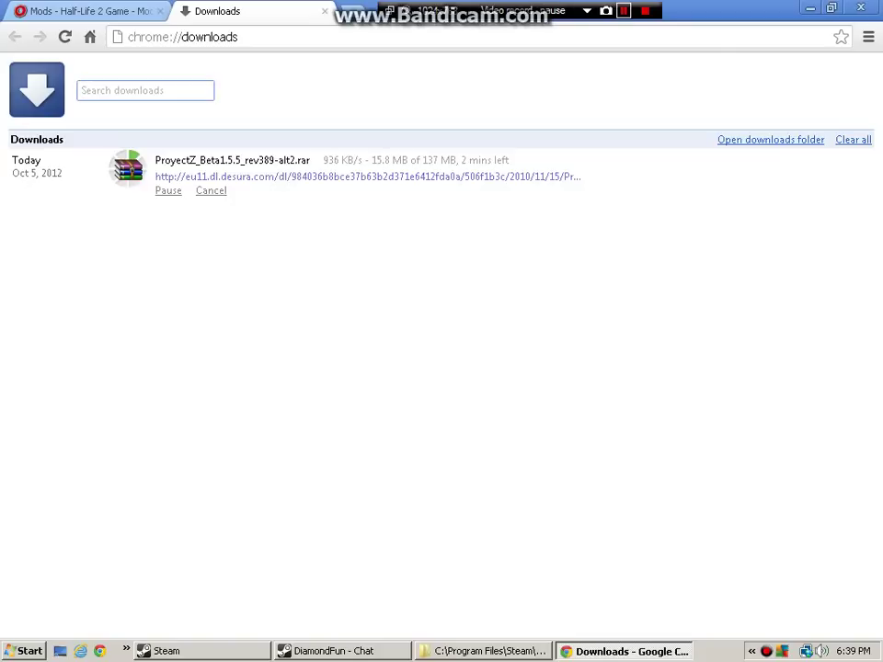
key("shift+F12")
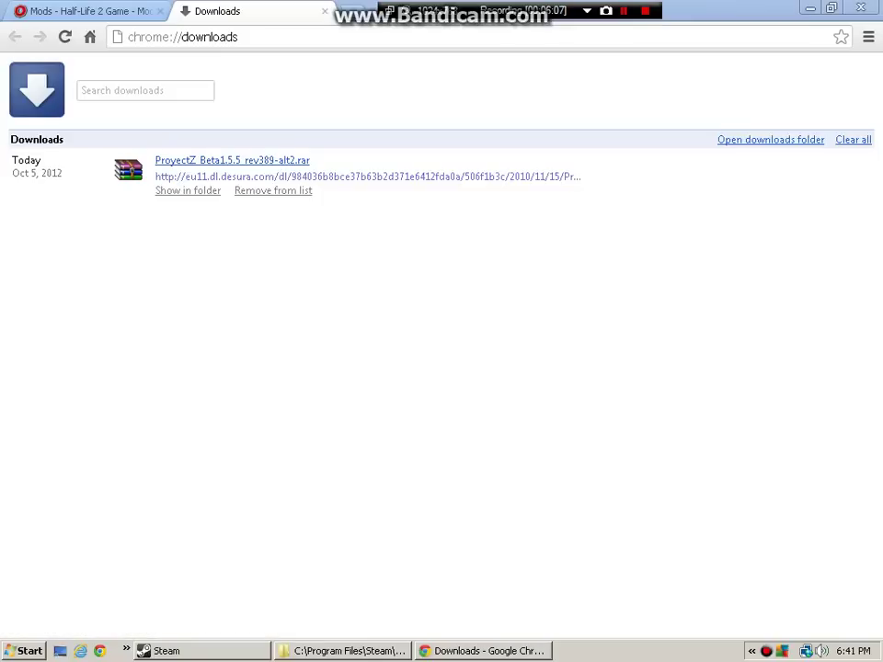
key("alt+Tab")
key("alt+Tab")
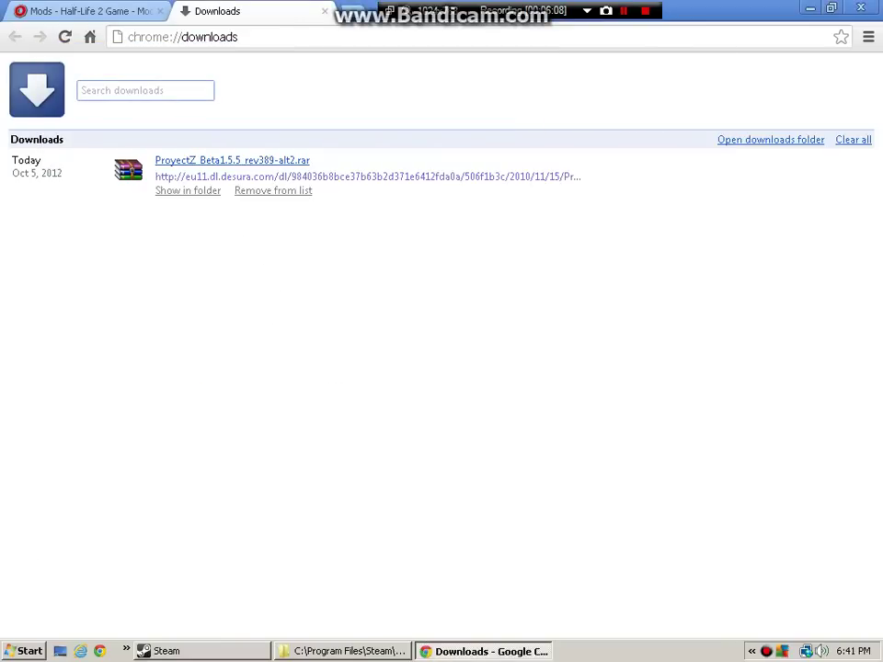
- Open the ProyectZ Beta 1.5.5 rev389 archive in WinRAR and browse its ProyectZ folder
left_click(232, 160)
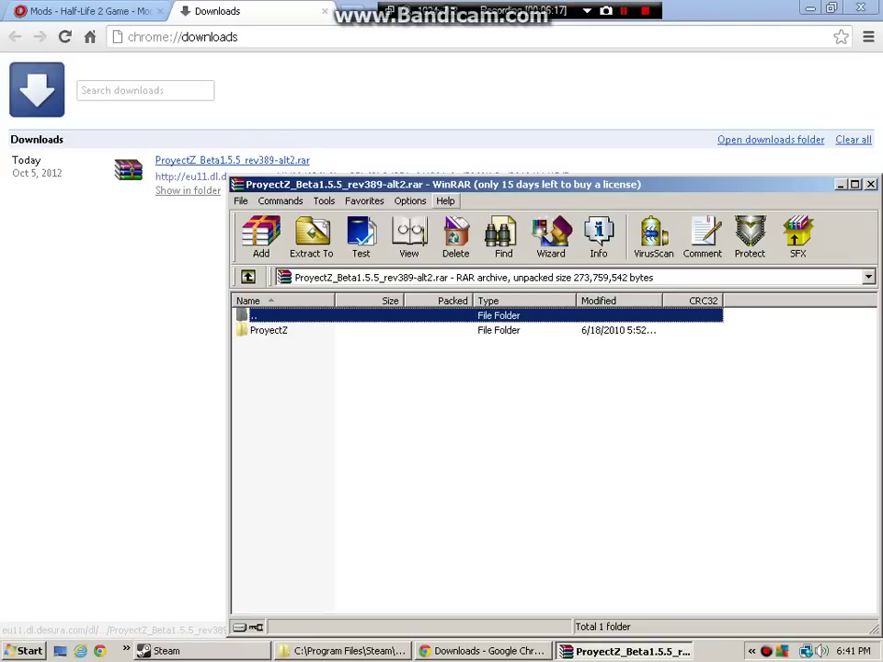
left_click_drag(644, 184, 506, 109)
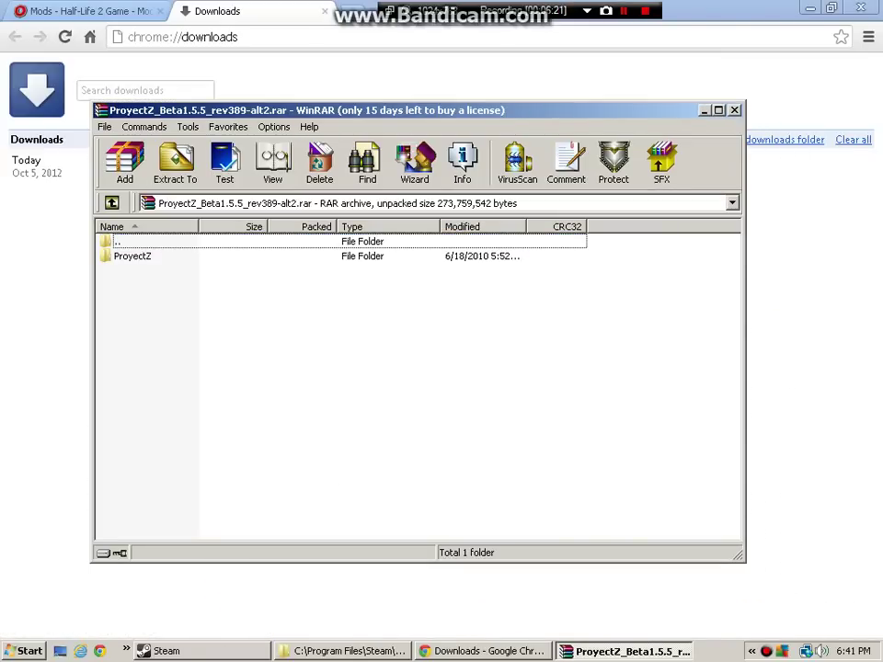
key("Down")
key("Return")
key("Return")
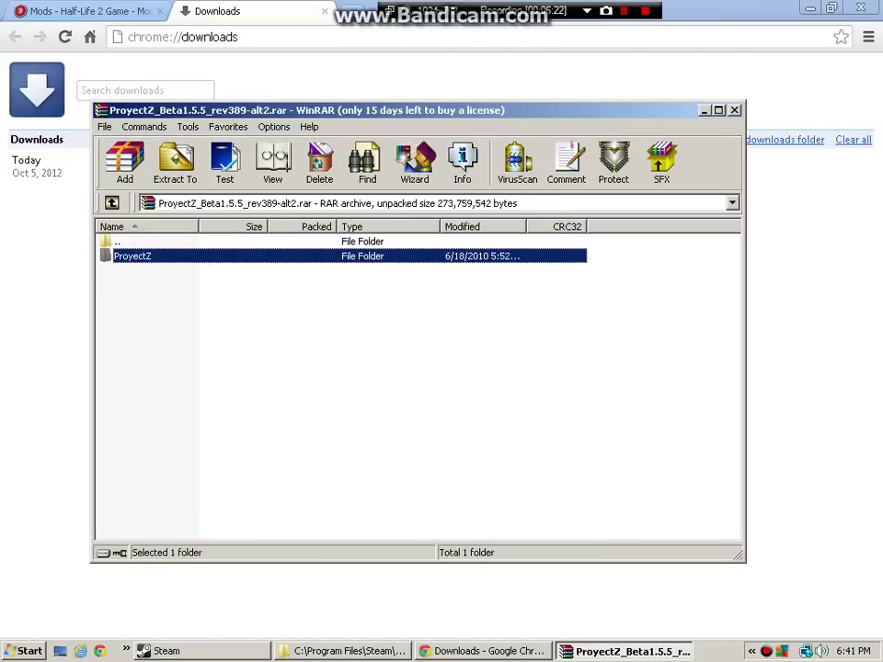
key("Return")
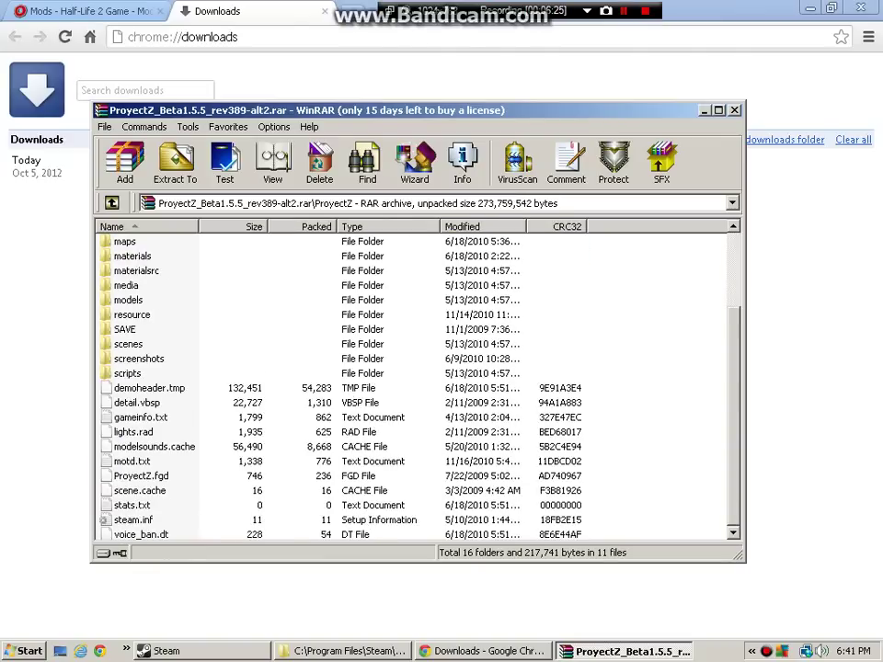
key("Home")
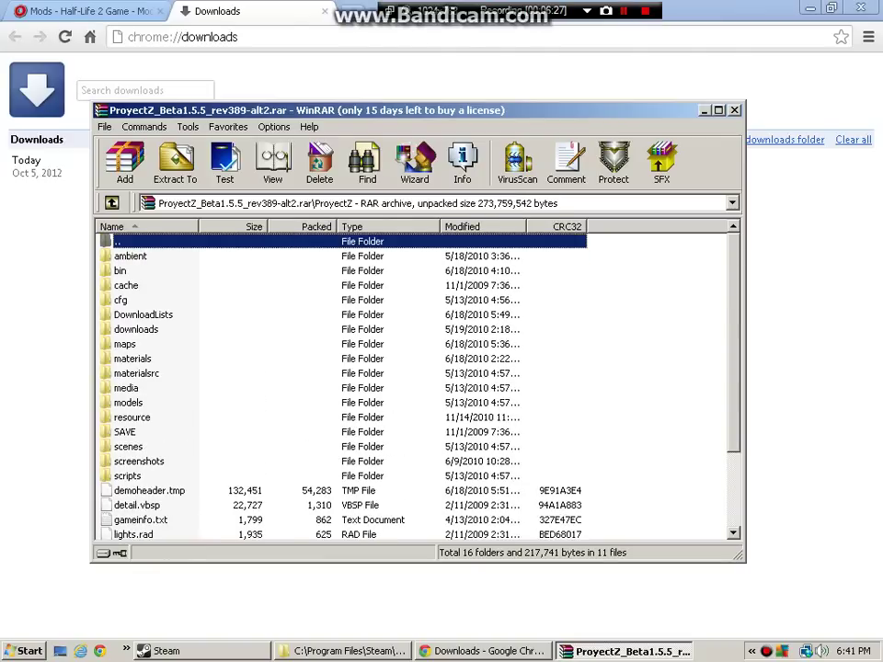
key("Return")
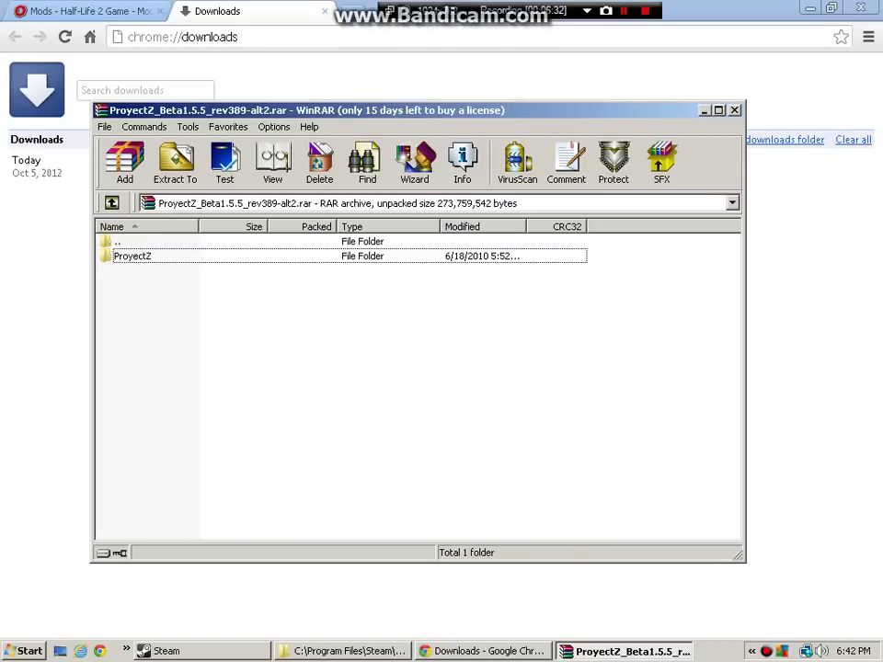
- Drag the ProyectZ folder from WinRAR into Steam\steamapps\sourcemods
key("space")
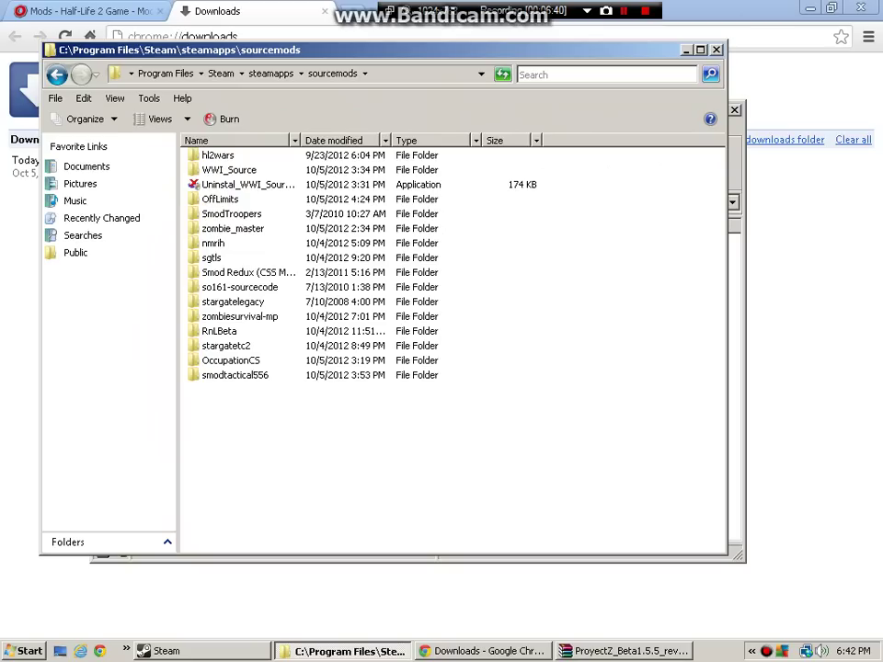
left_click_drag(132, 255, 363, 396)
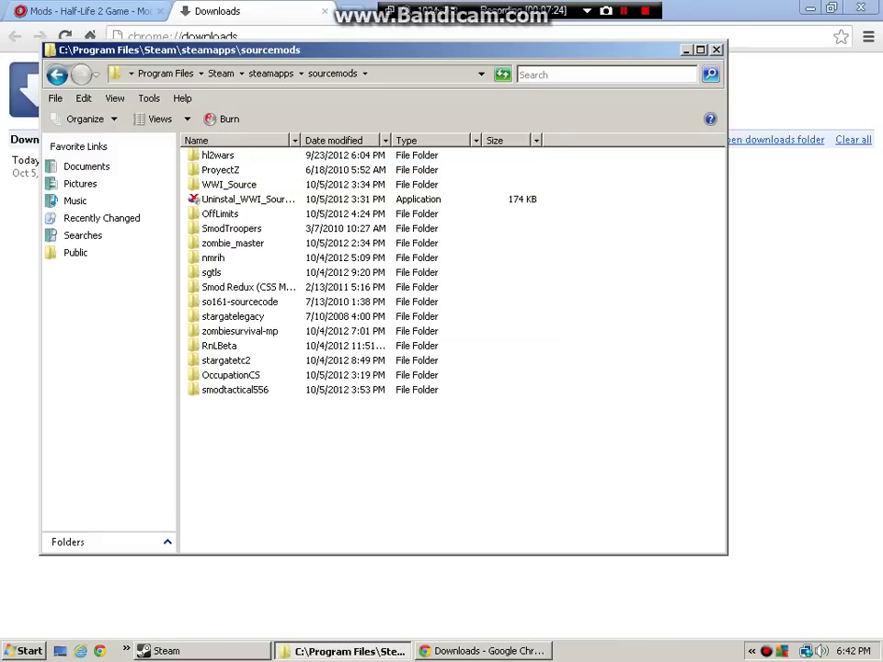
- Exit the Steam client from its Steam menu
left_click(161, 650)
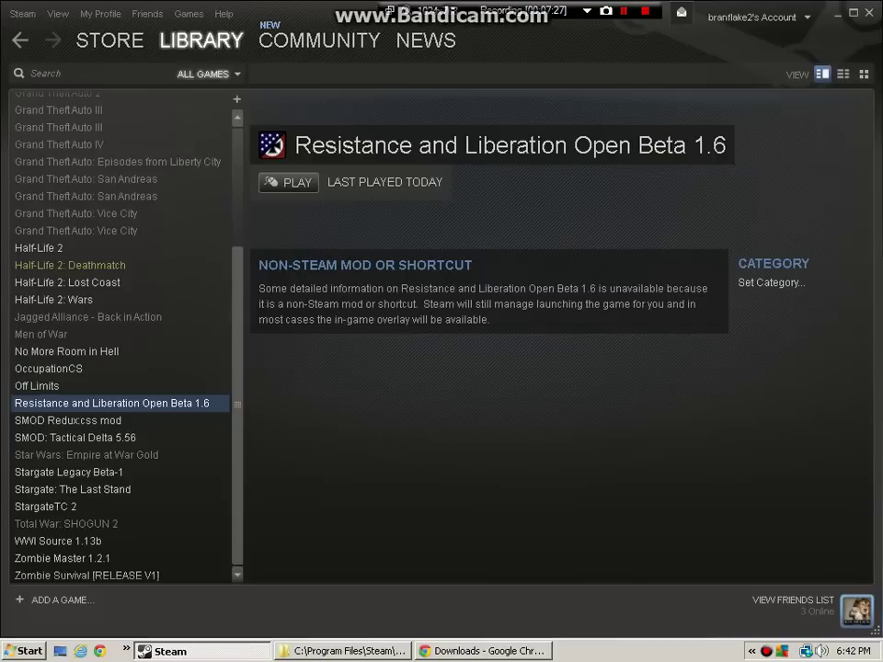
left_click(22, 13)
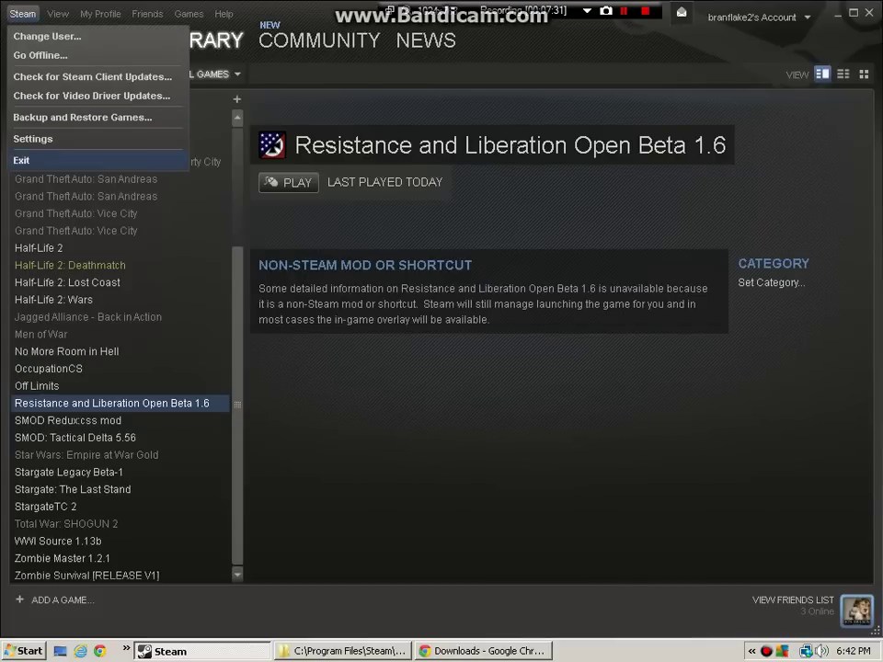
left_click(28, 160)
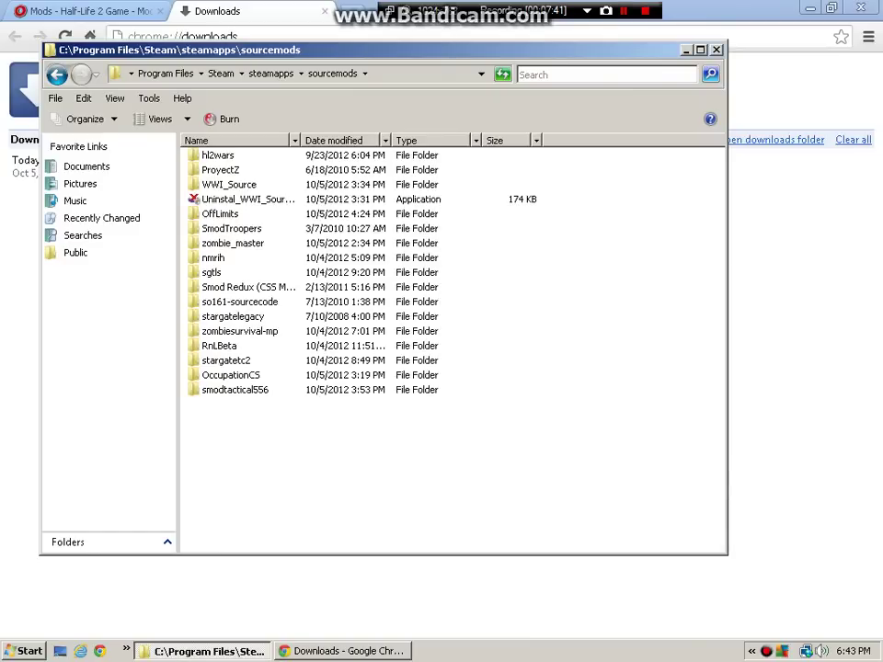
- Launch Steam from its desktop shortcut, dismissing the 'already running' messages
key("super+d")
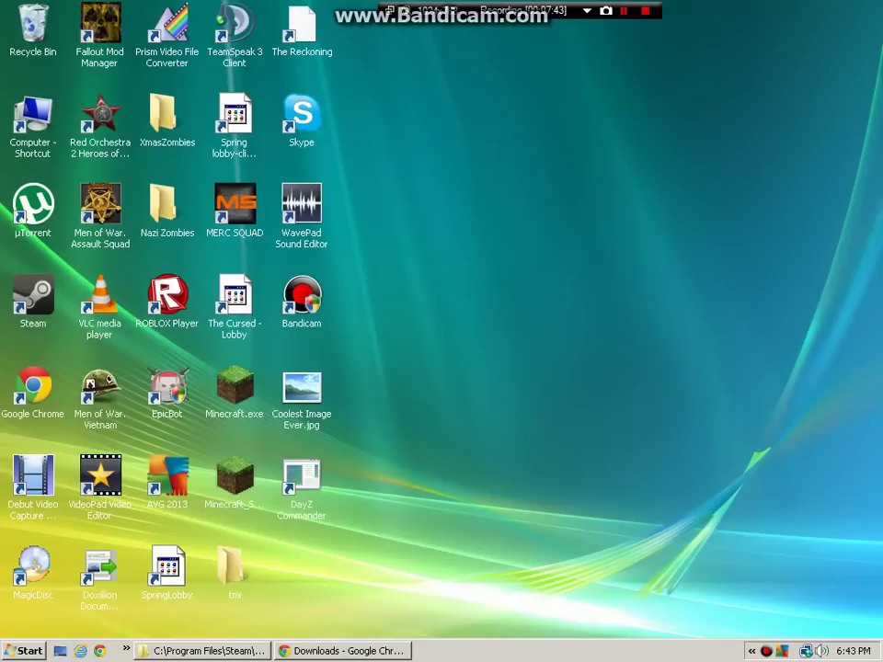
left_click(33, 294)
double_click(33, 294)
key("Return")
key("Down")
key("Down")
double_click(32, 294)
left_click(36, 648)
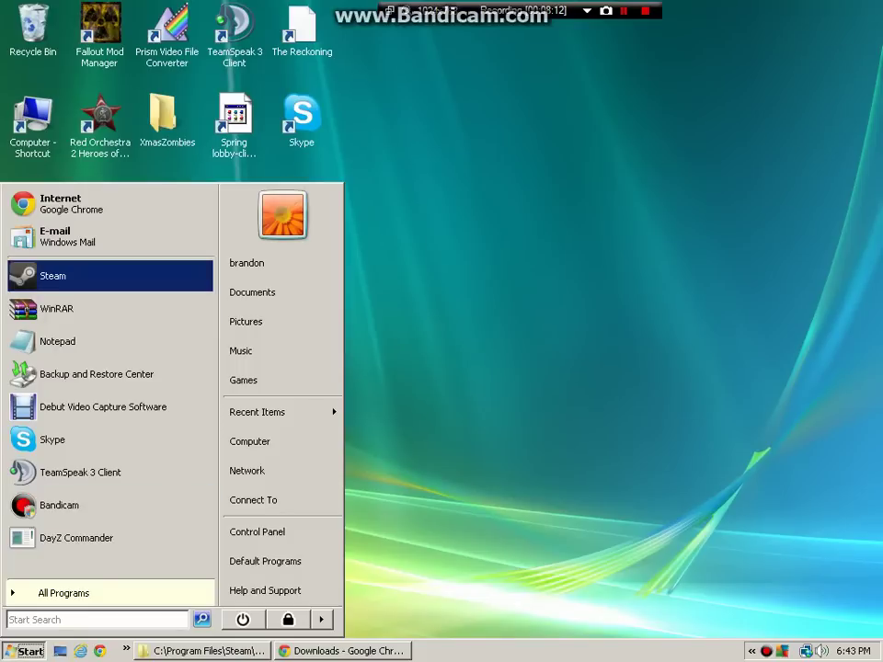
left_click(53, 274)
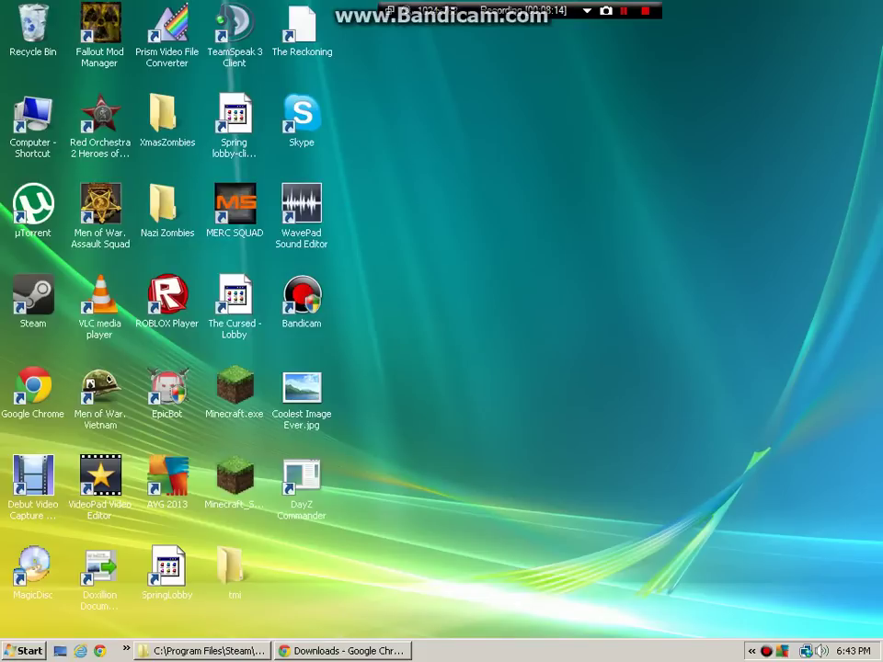
key("Return")
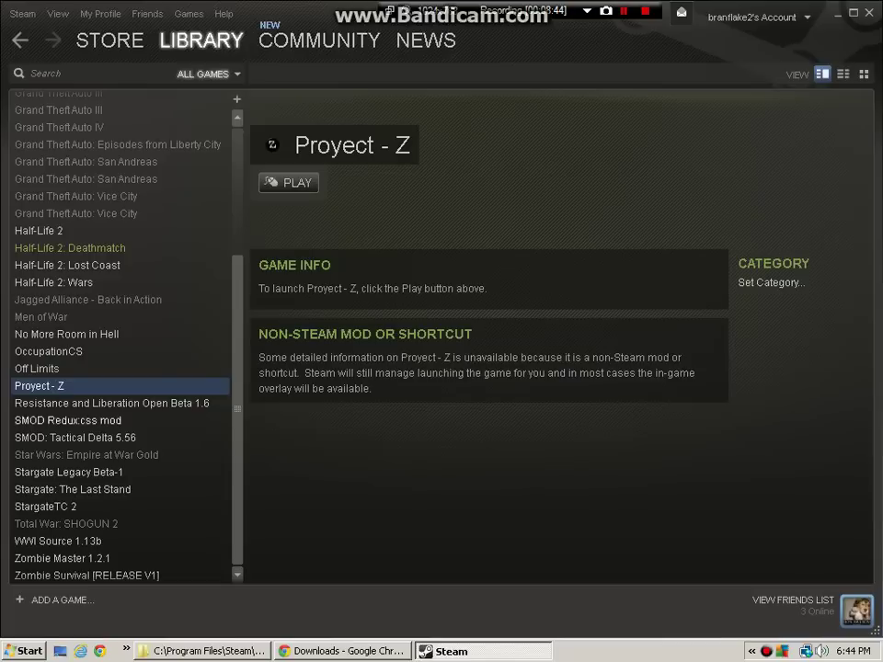
- Select Proyect - Z in the Steam library to view its non-Steam mod page
key("Down")
key("Down")
key("Up")
key("Up")
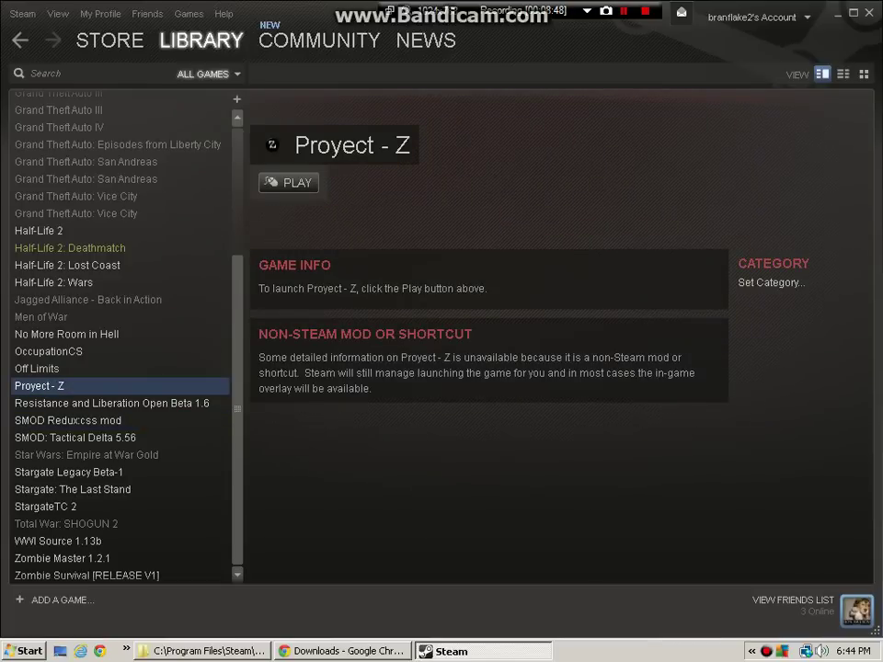
key("F12")
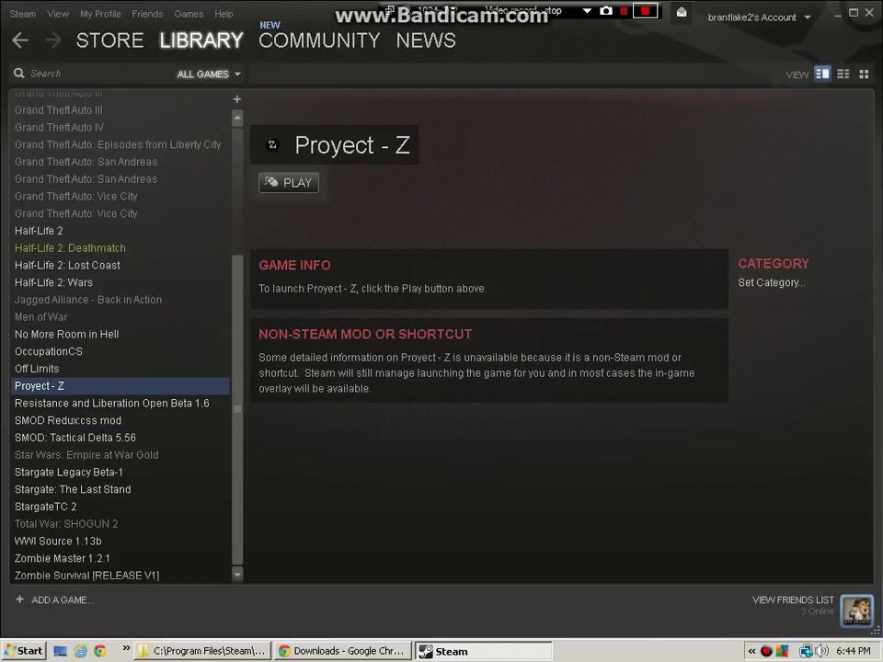